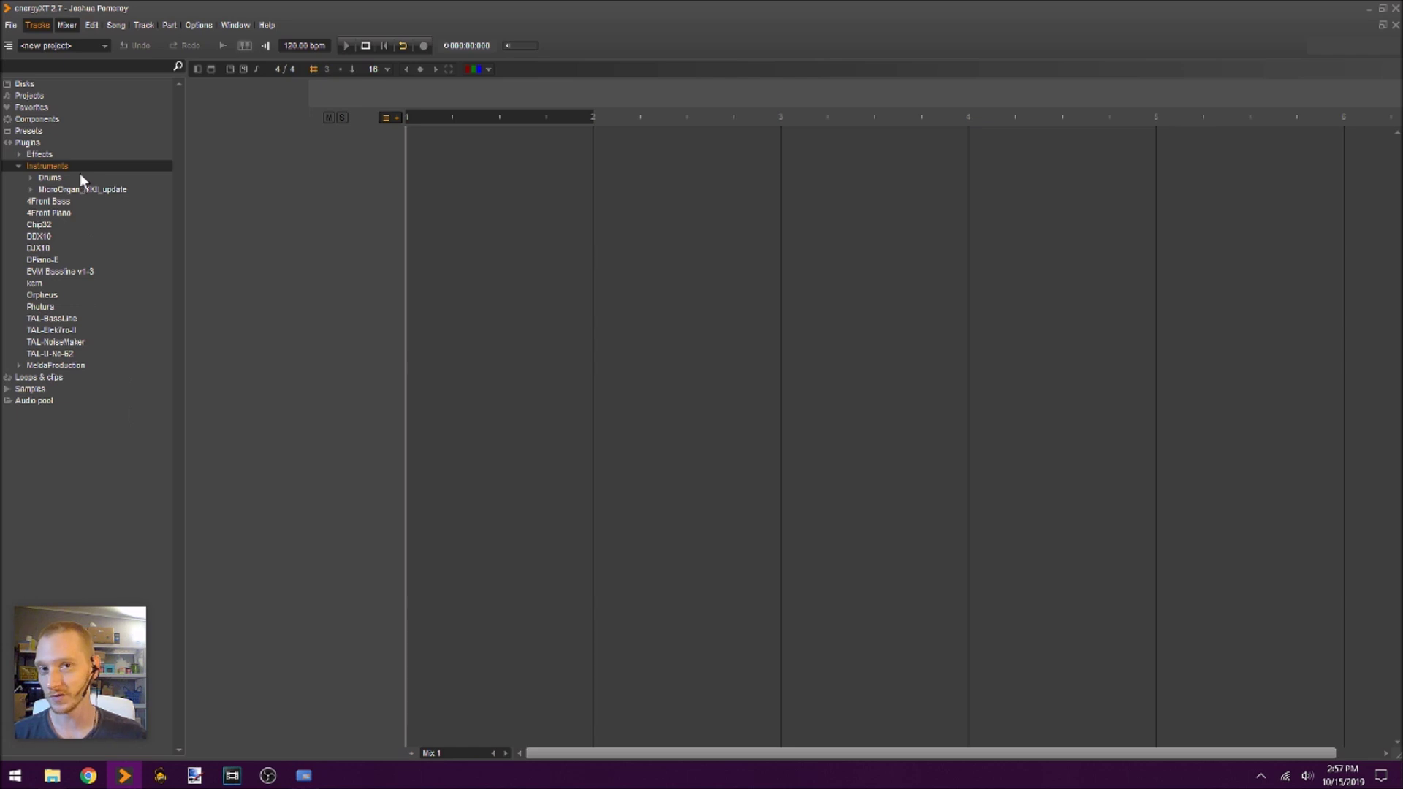
Add the TAL-Elek7ro-II instrument as a new track and open its synth window, moved clear of the track list
click(55, 332)
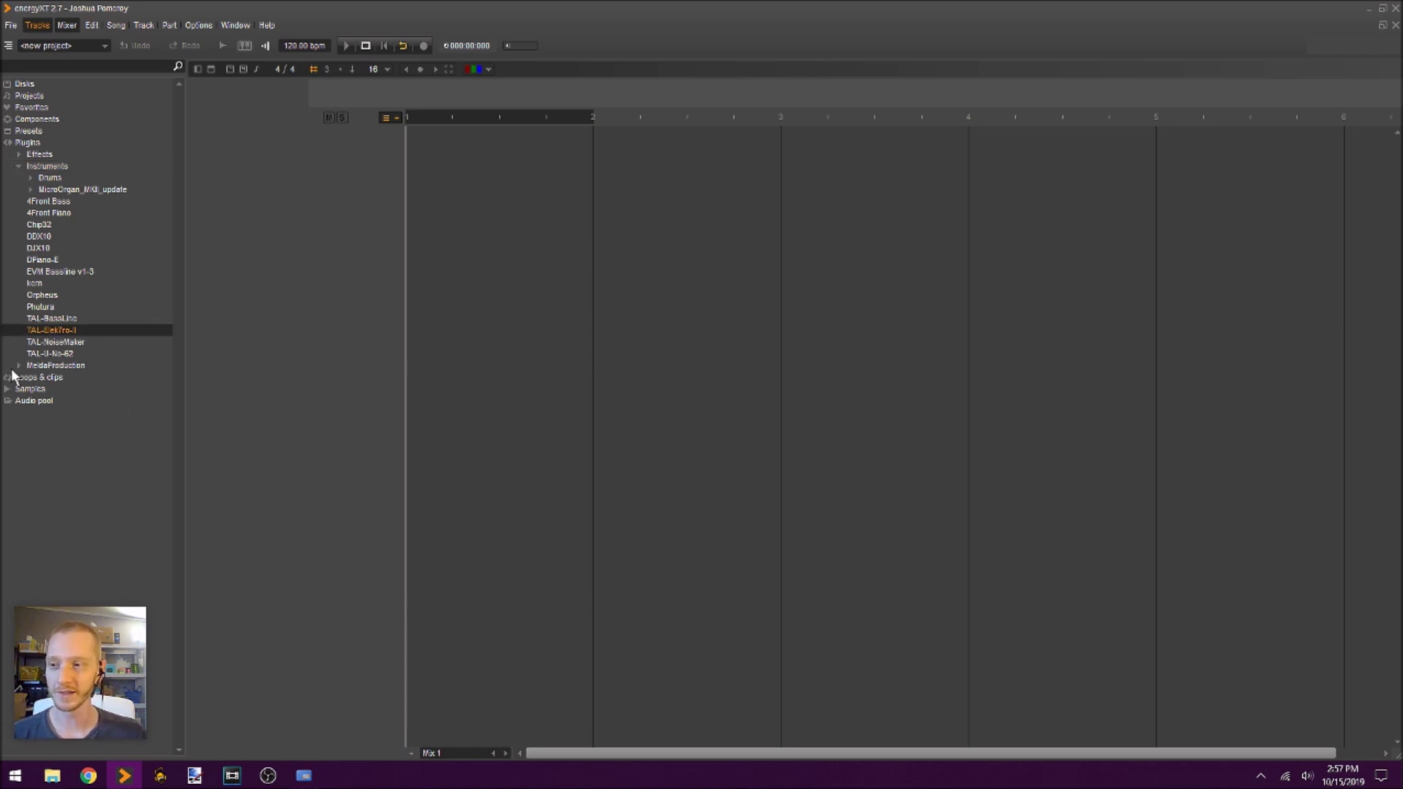
drag(64, 328, 313, 199)
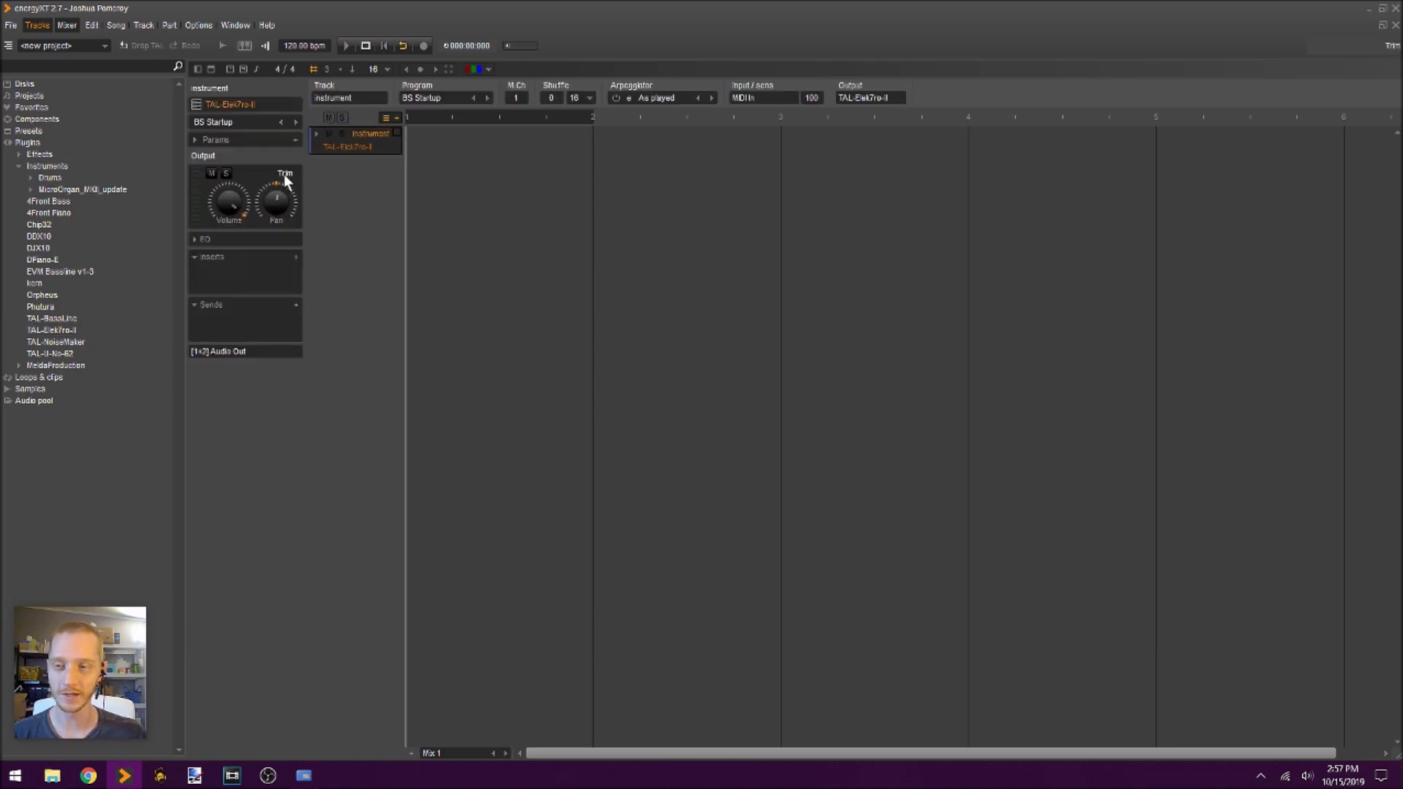
double_click(356, 150)
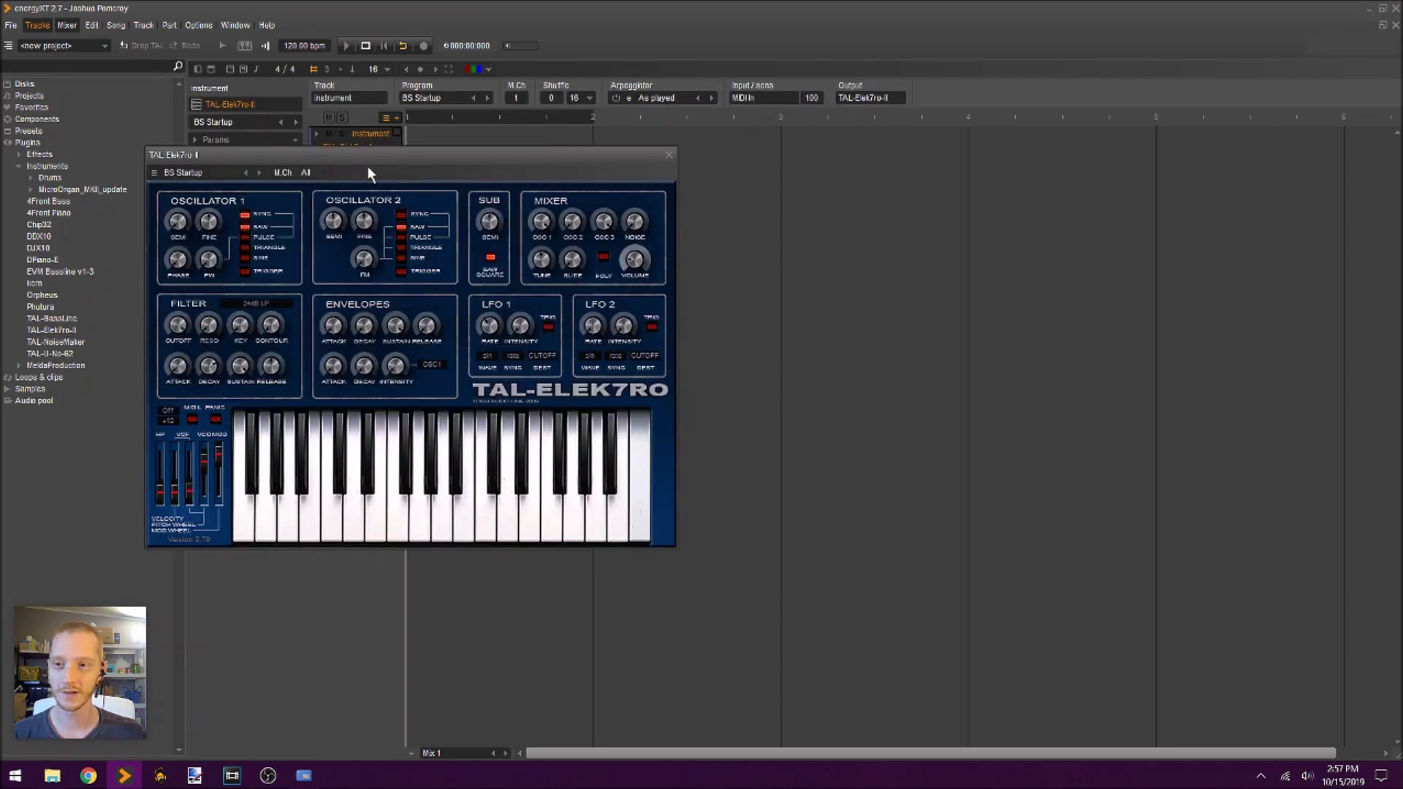
drag(375, 155, 726, 186)
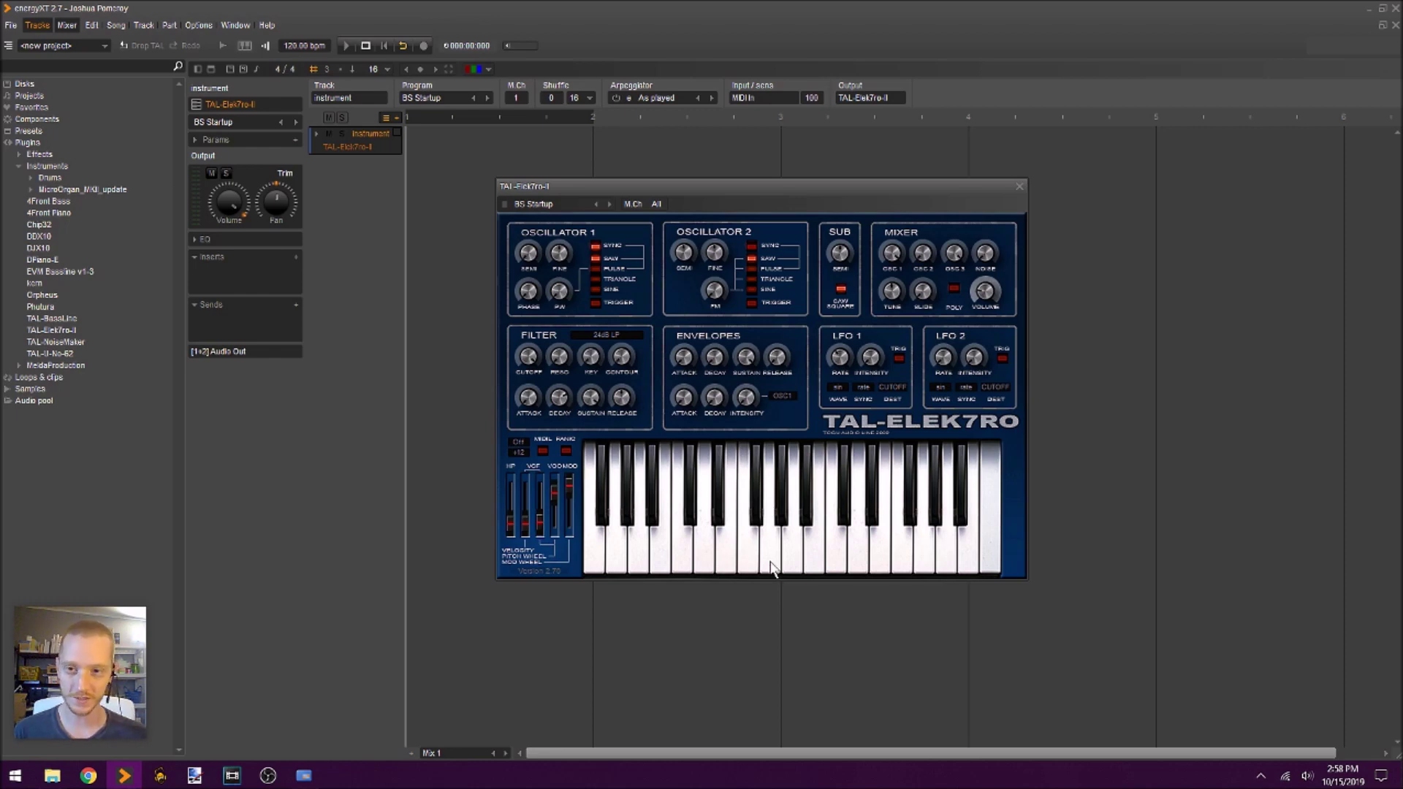
Audition the default sound and load the BS Miami 808s XS preset in TAL-Elek7ro-II
key(q)
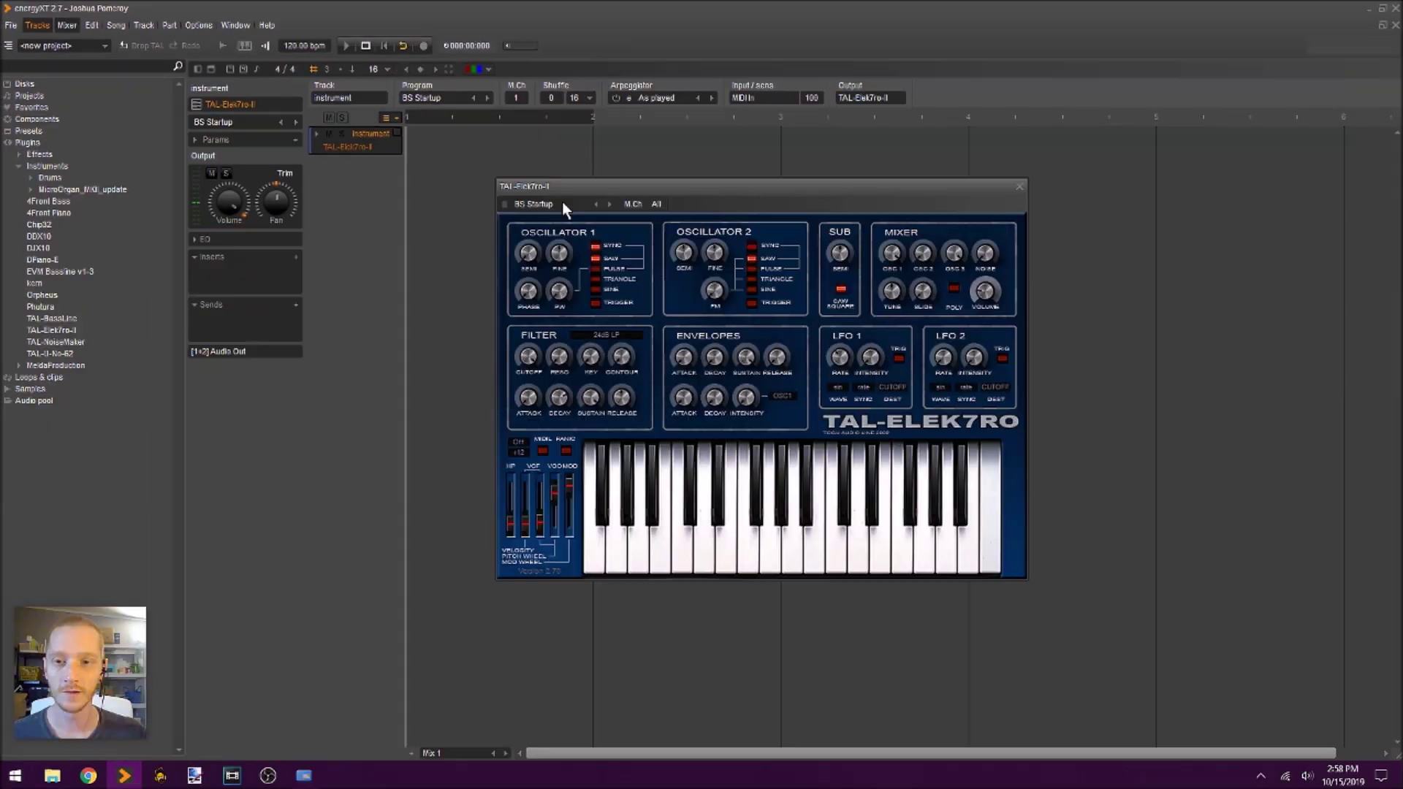
click(563, 207)
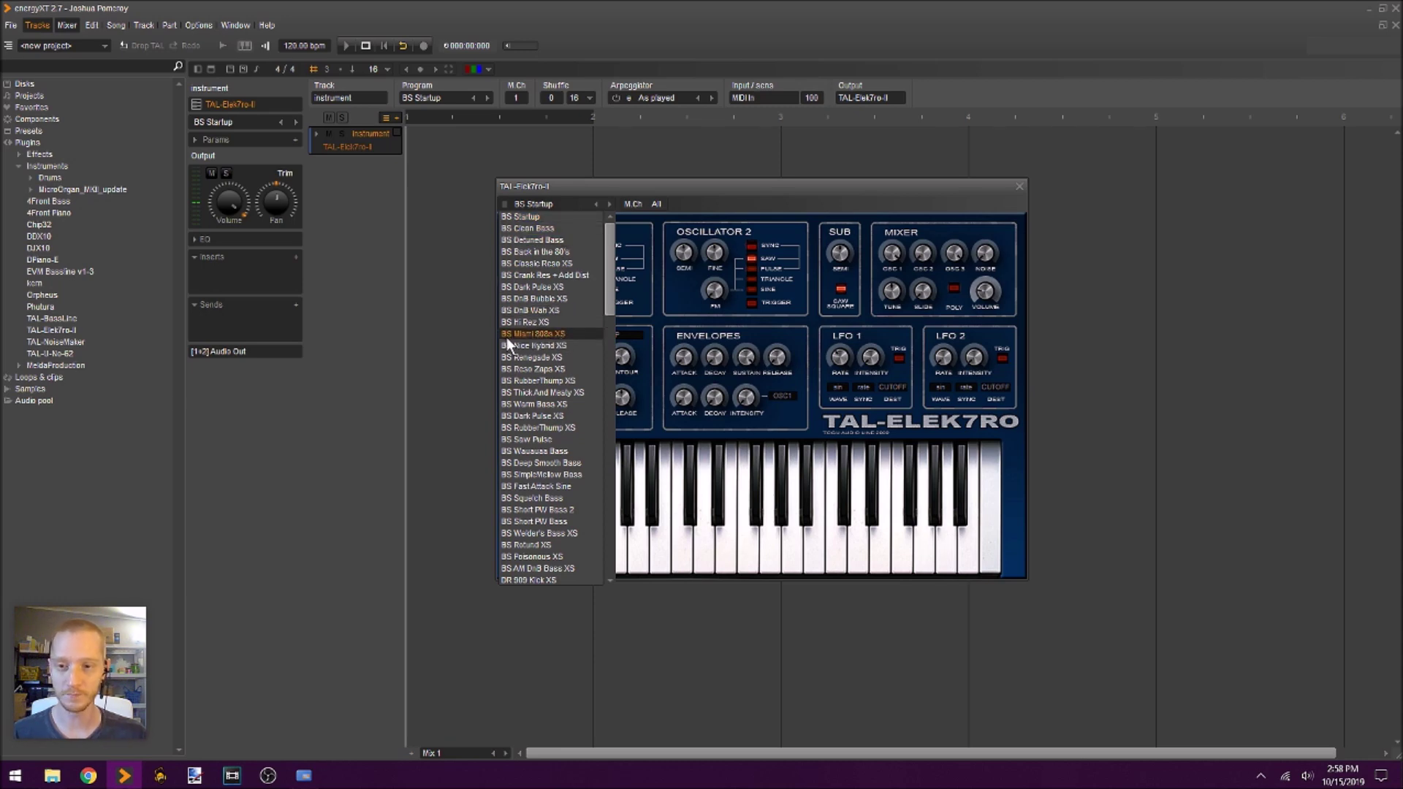
click(552, 335)
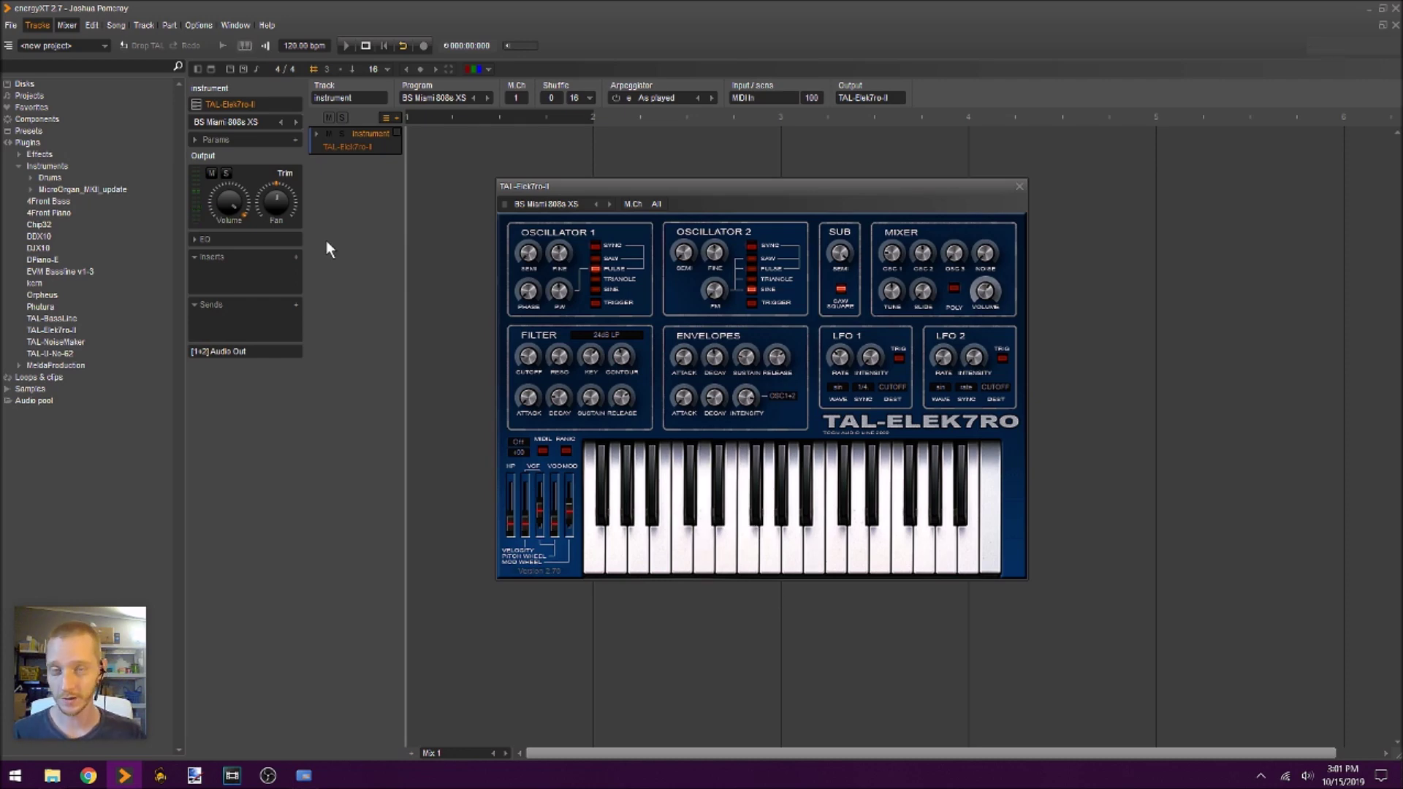
Add RubyTube as an insert effect on the TAL-Elek7ro-II track, view its controls and close its window
click(296, 257)
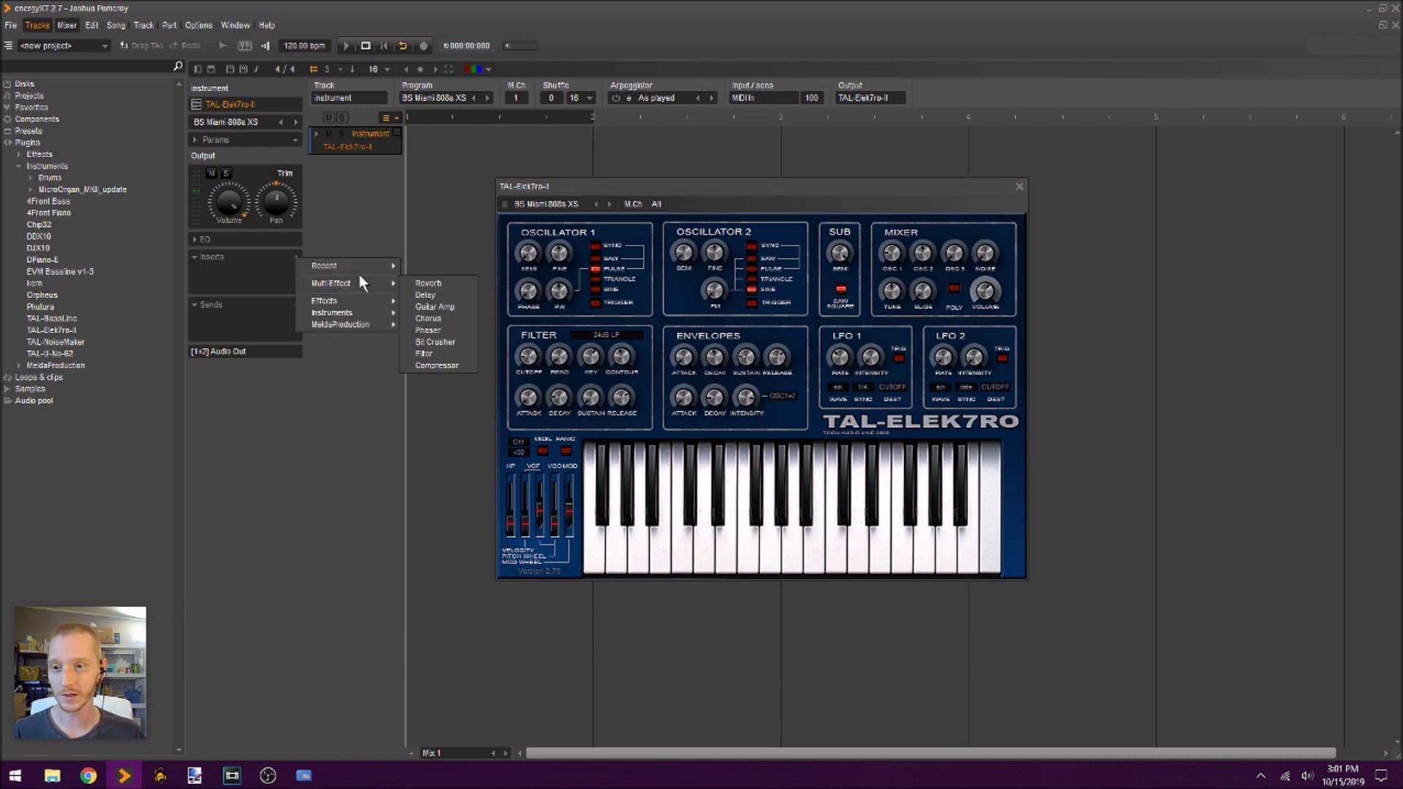
mouse_move(357, 301)
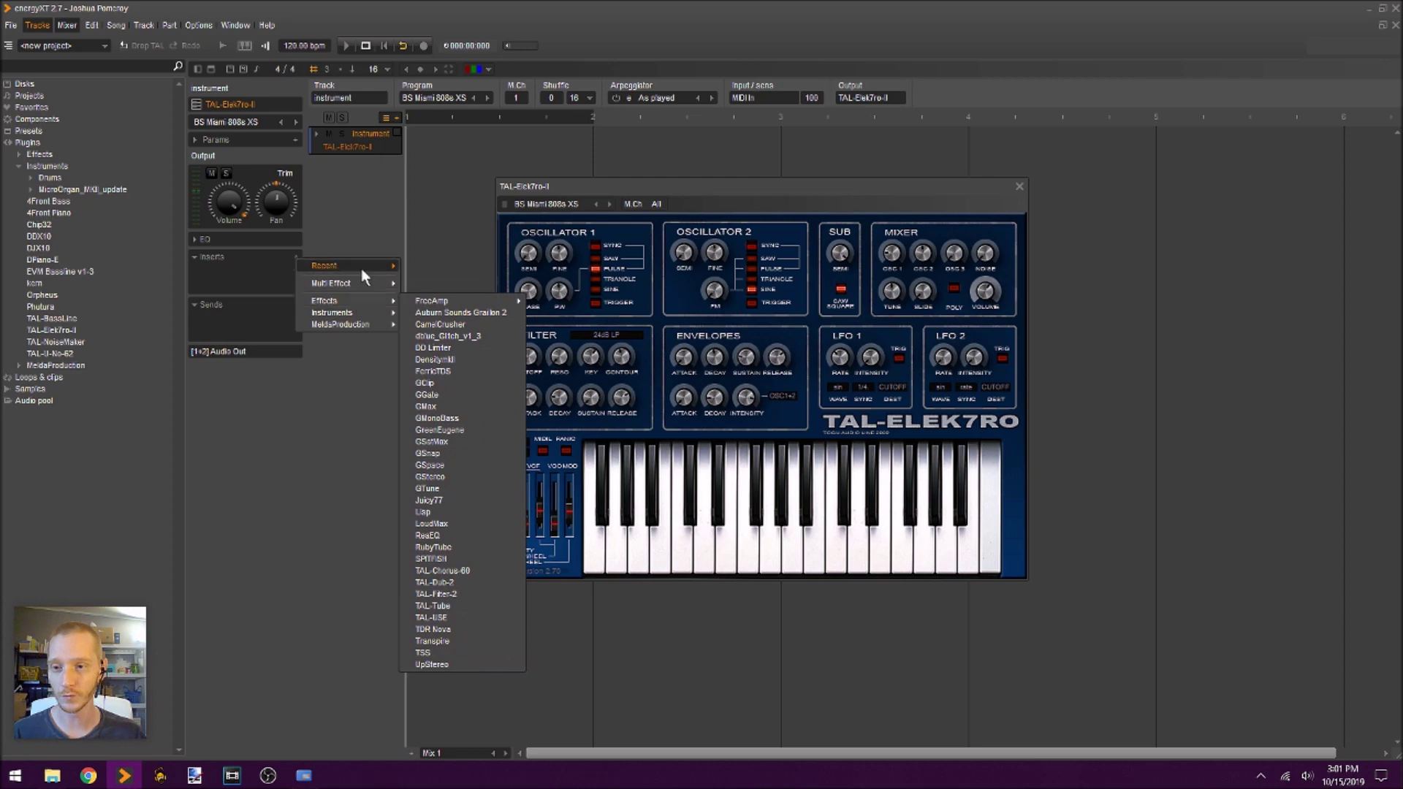
click(451, 272)
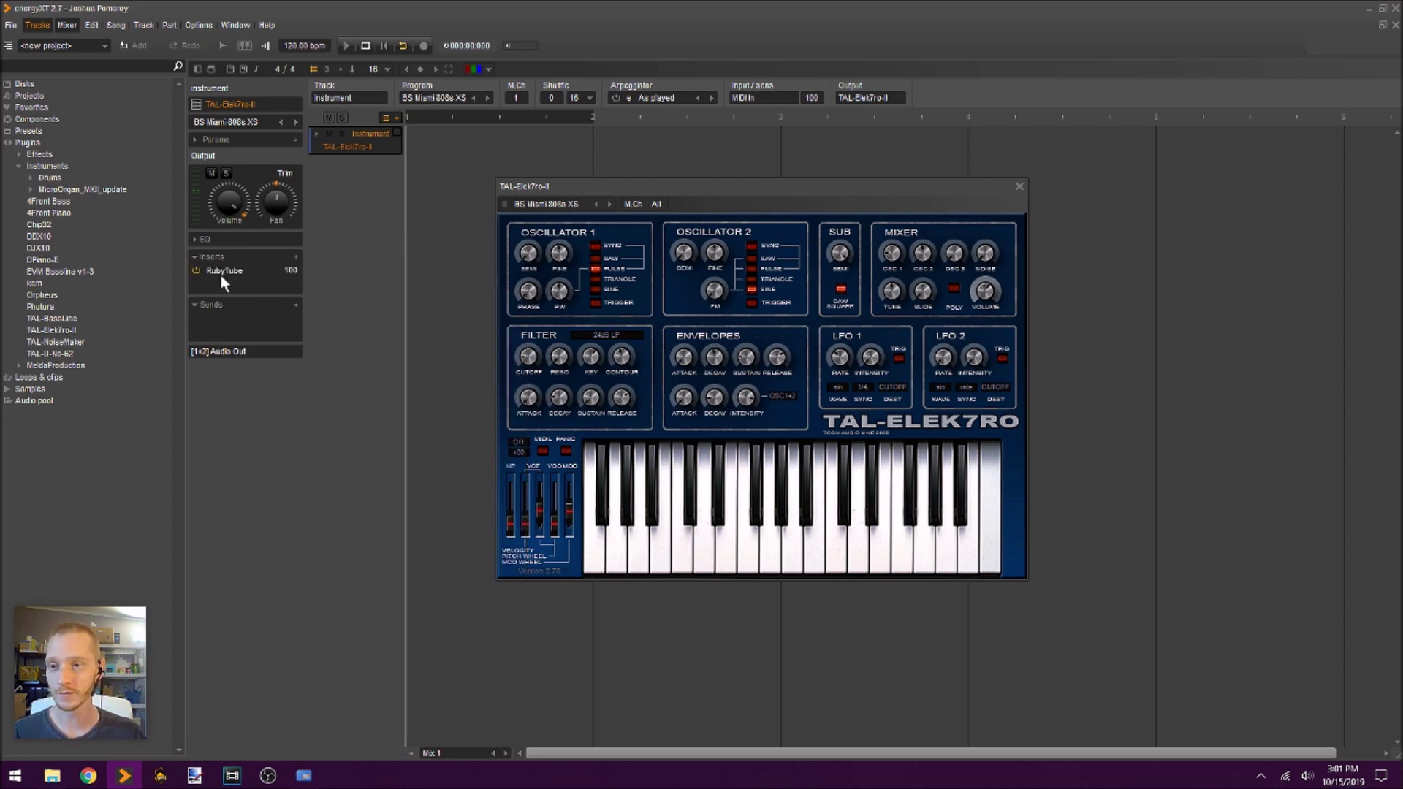
click(220, 272)
drag(358, 156, 563, 439)
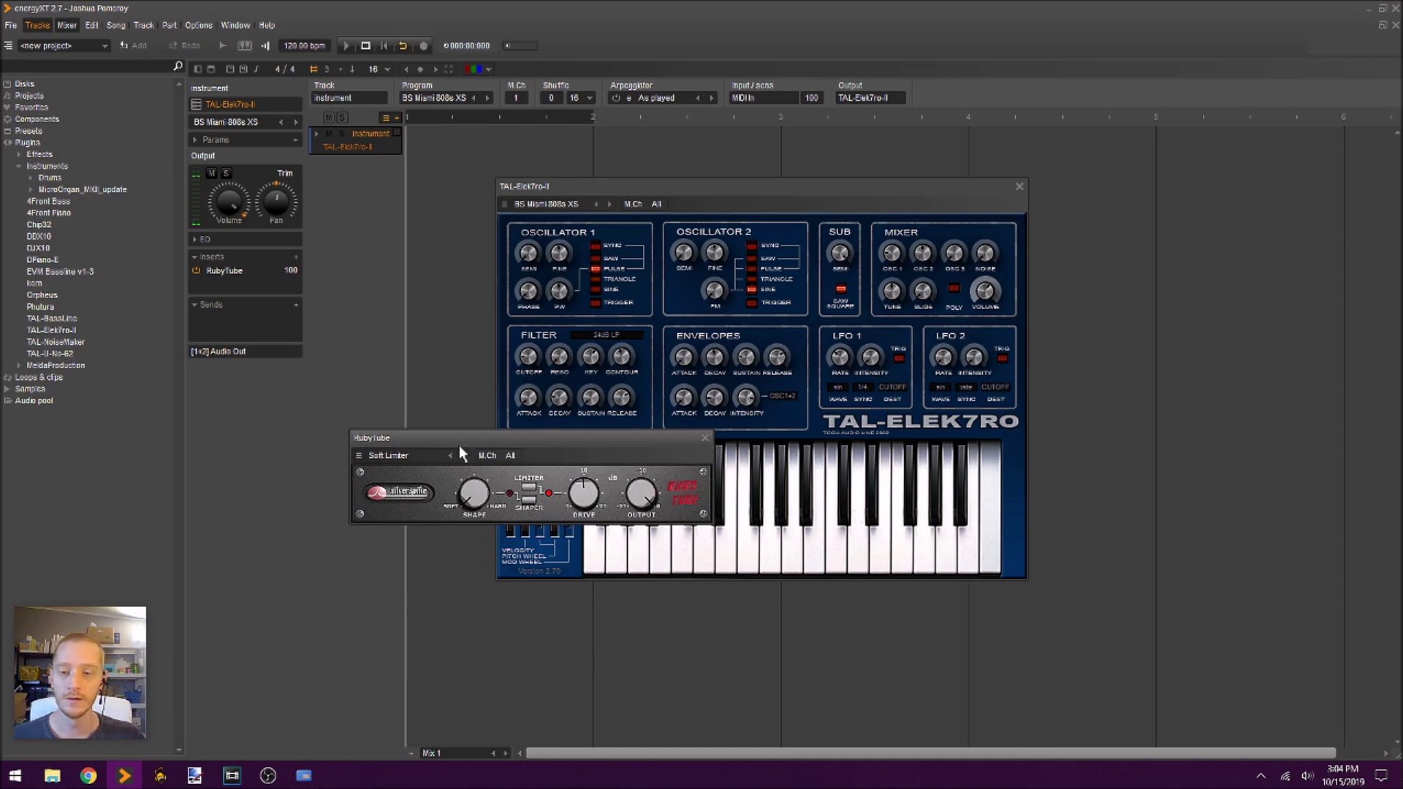
click(705, 438)
Add Transpire as the insert after RubyTube, set its first transient knob to 3.0 and close its window
click(295, 256)
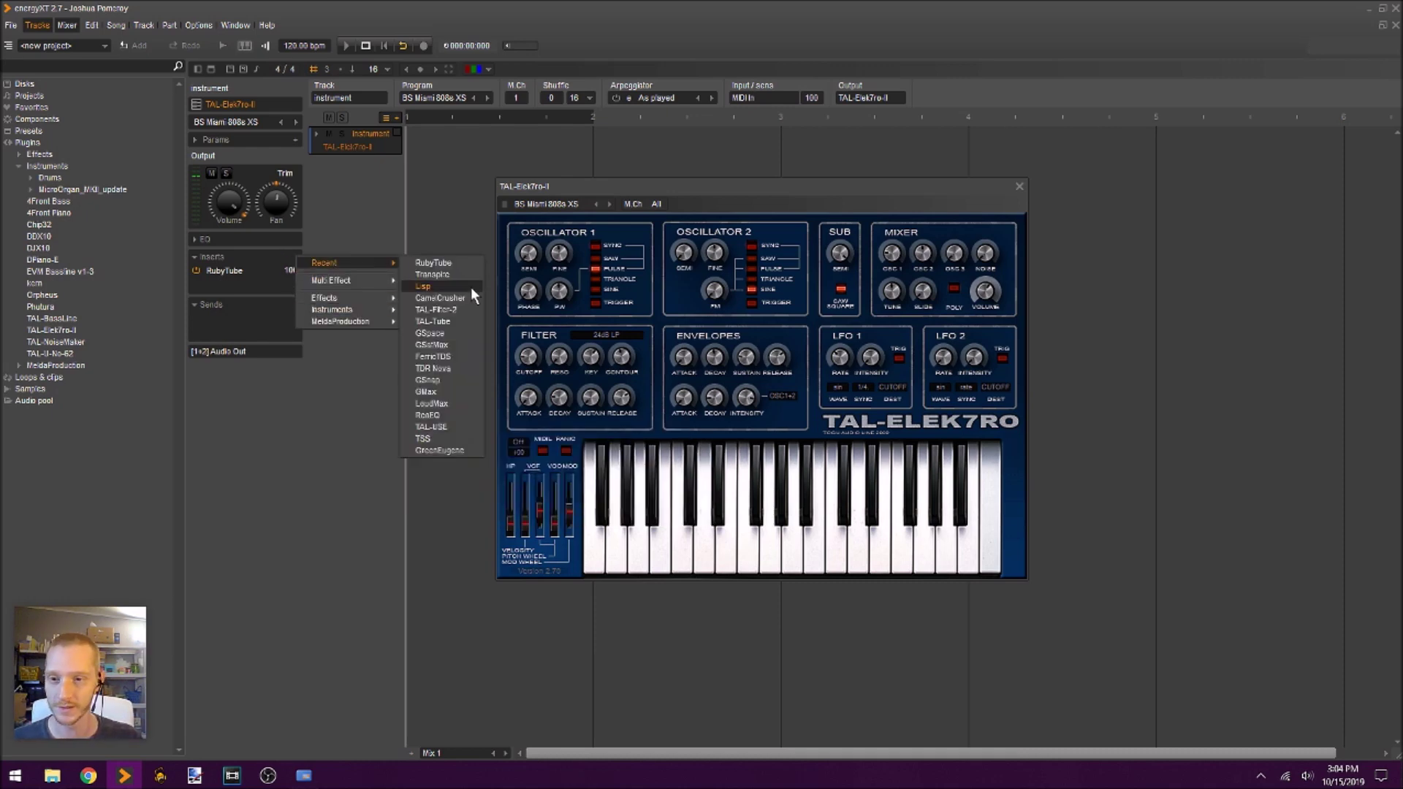
click(468, 276)
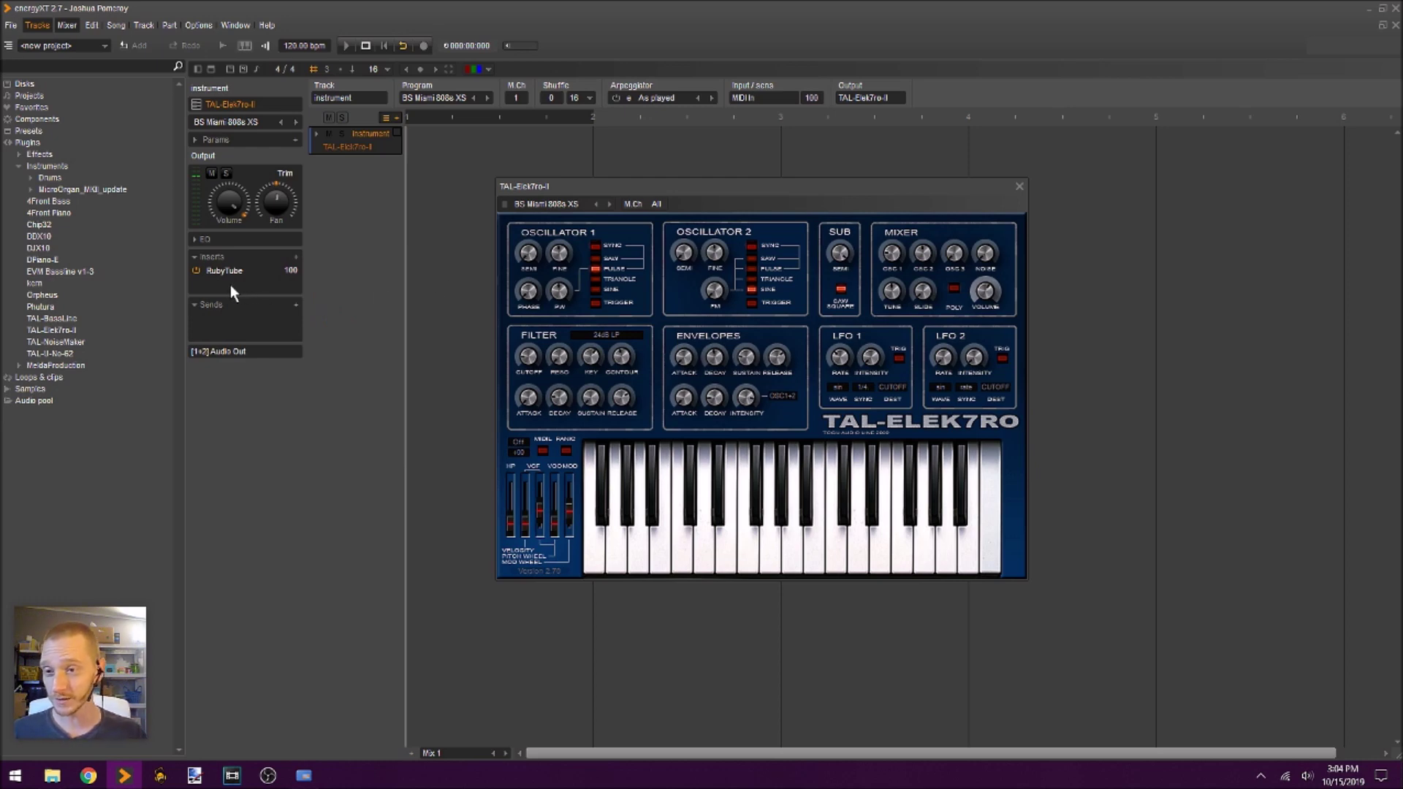
drag(258, 159, 766, 294)
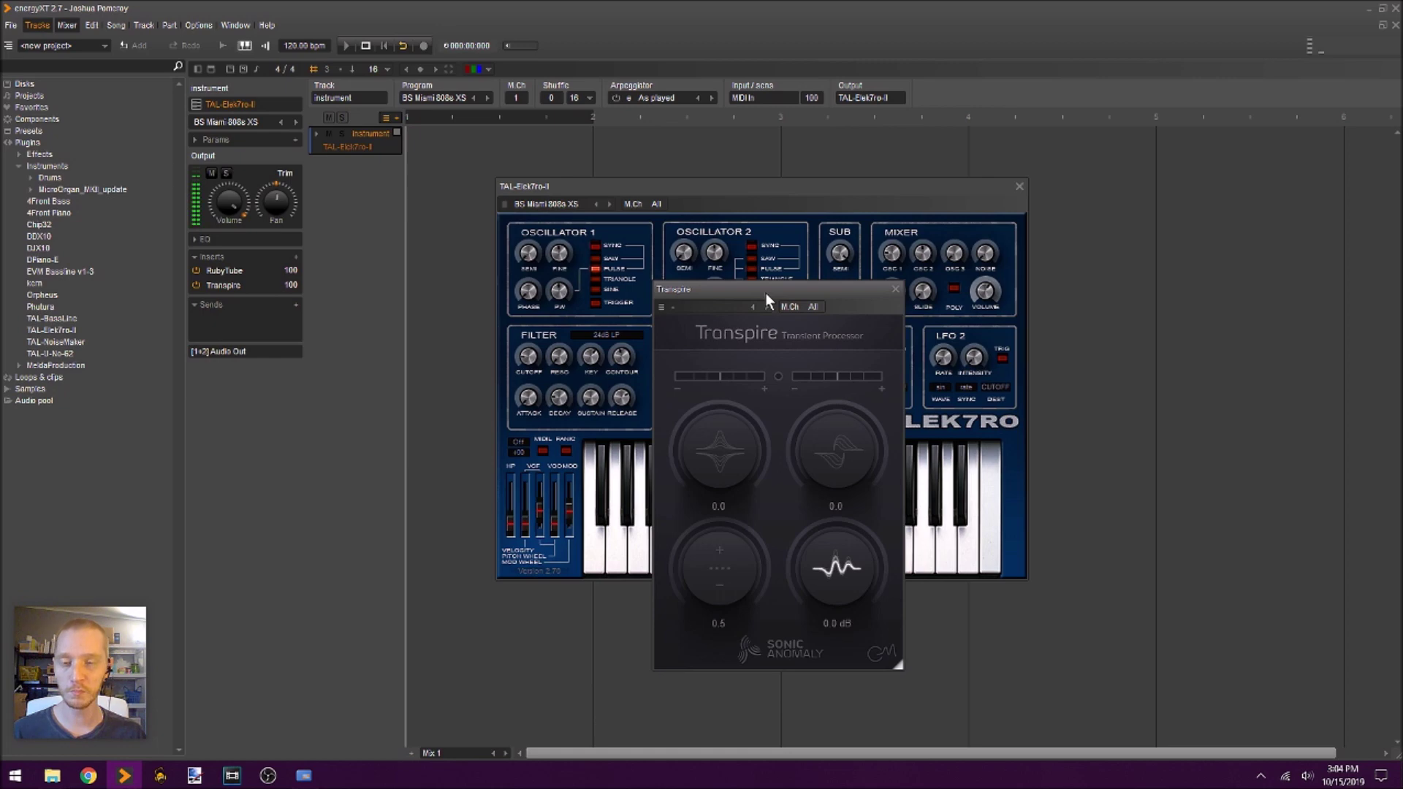
scroll(724, 458, up, 4)
scroll(723, 459, up, 2)
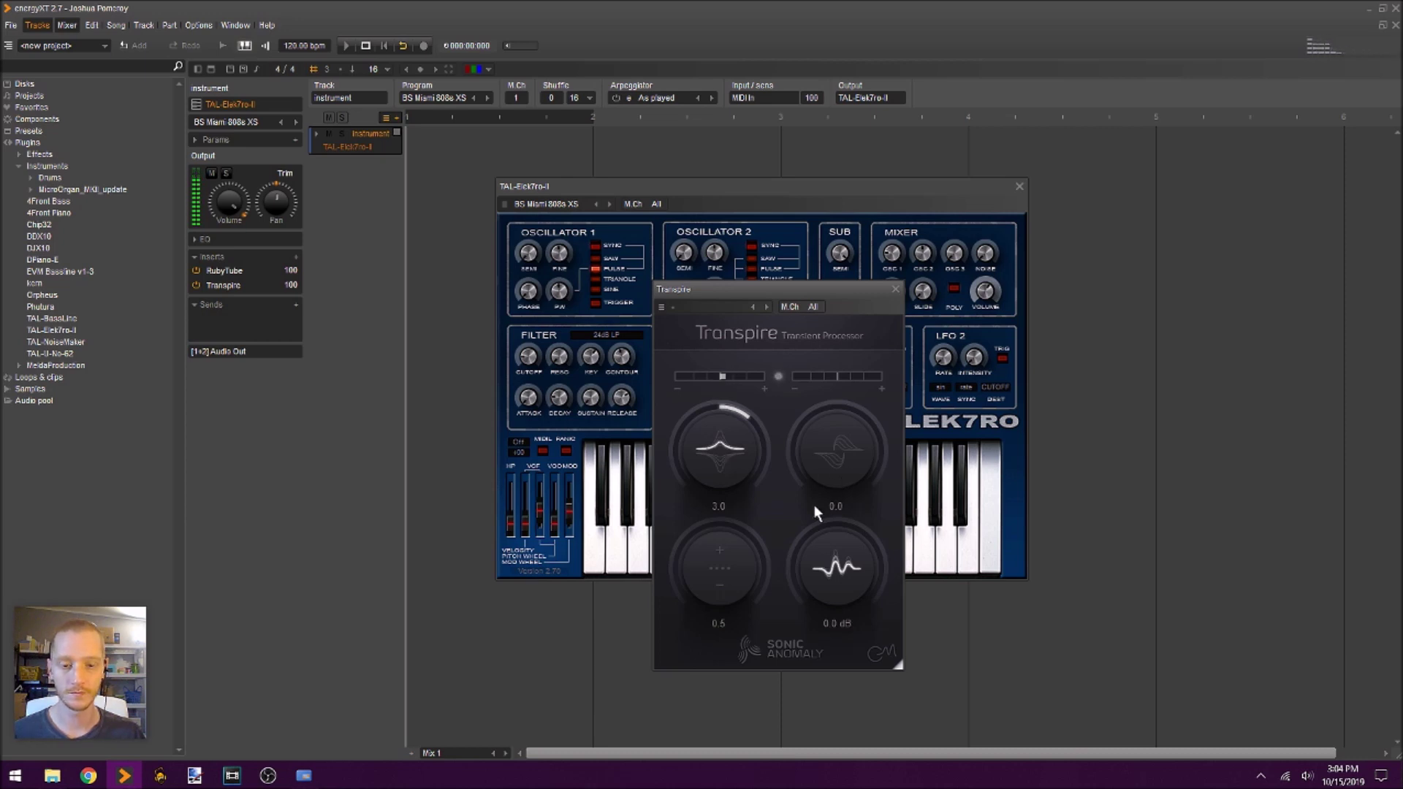
scroll(740, 581, up, 2)
scroll(740, 578, down, 1)
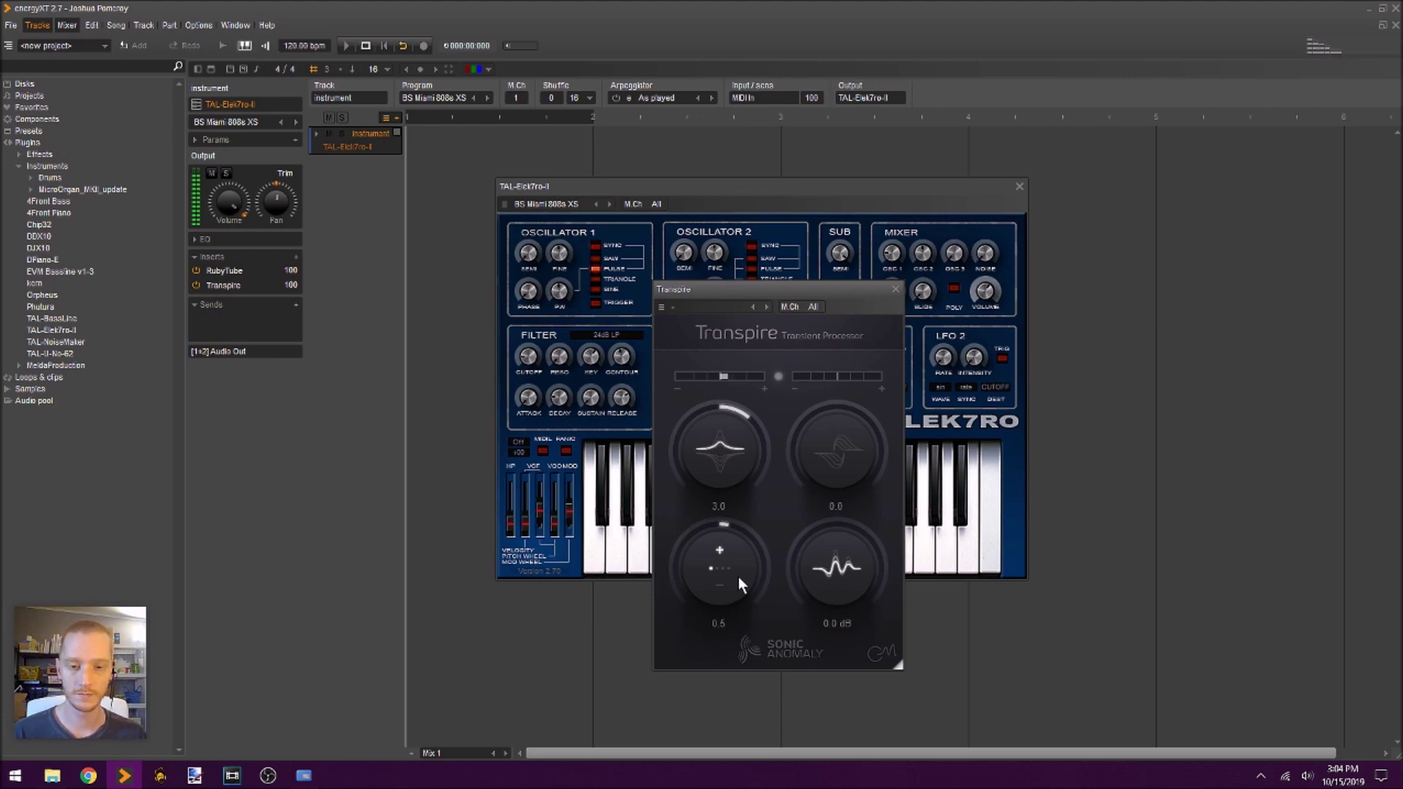
click(894, 289)
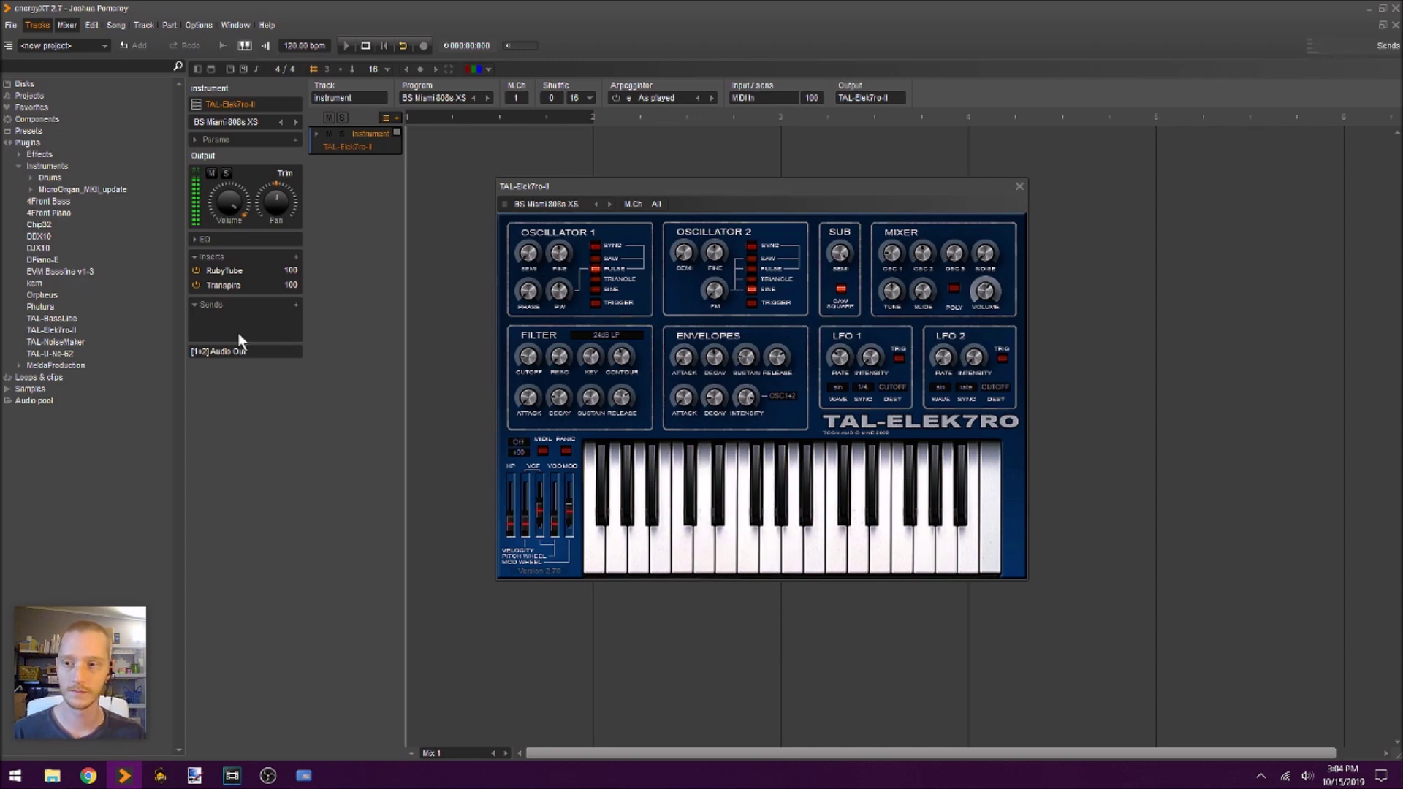
Review the Transpire and RubyTube settings on the instrument track, closing each effect window again
double_click(233, 284)
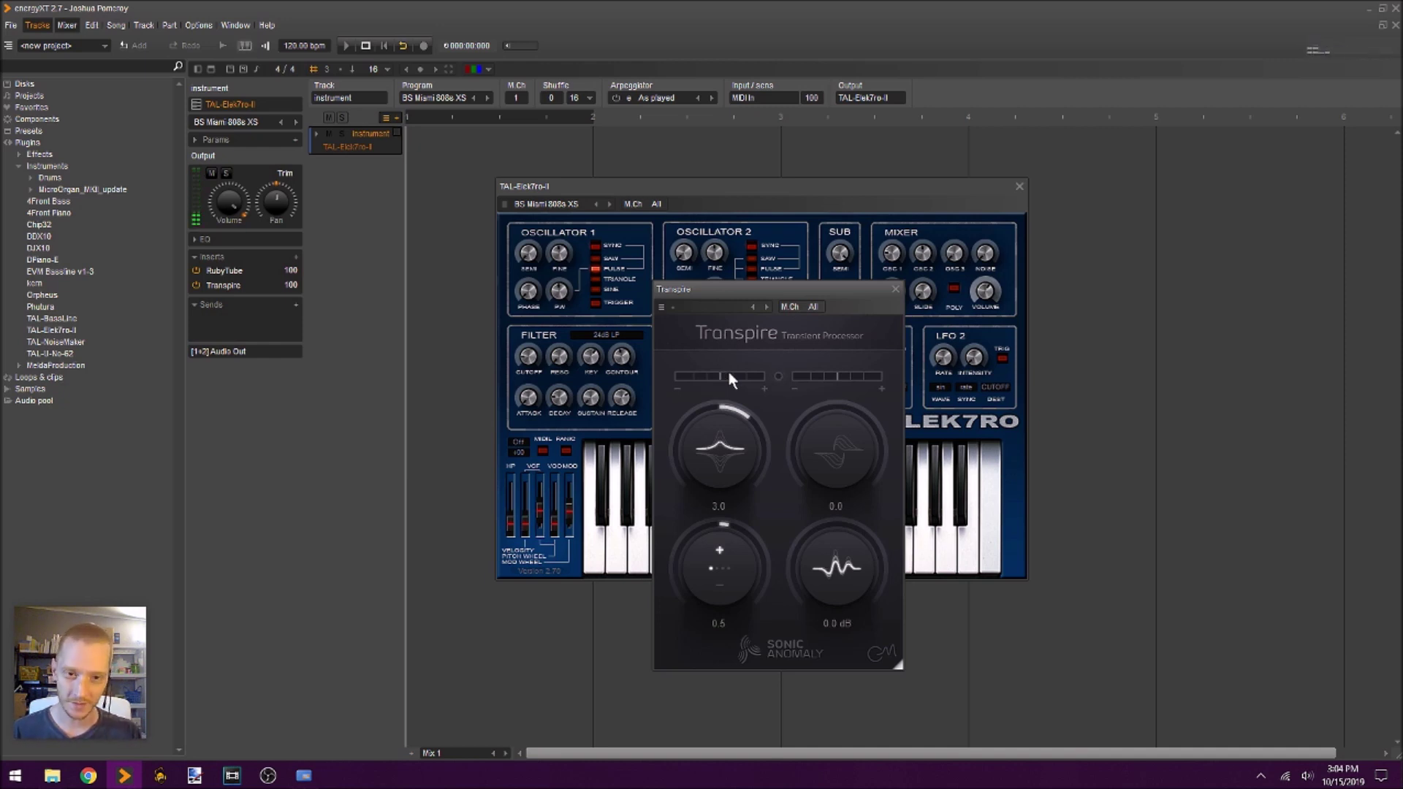
click(896, 289)
click(231, 272)
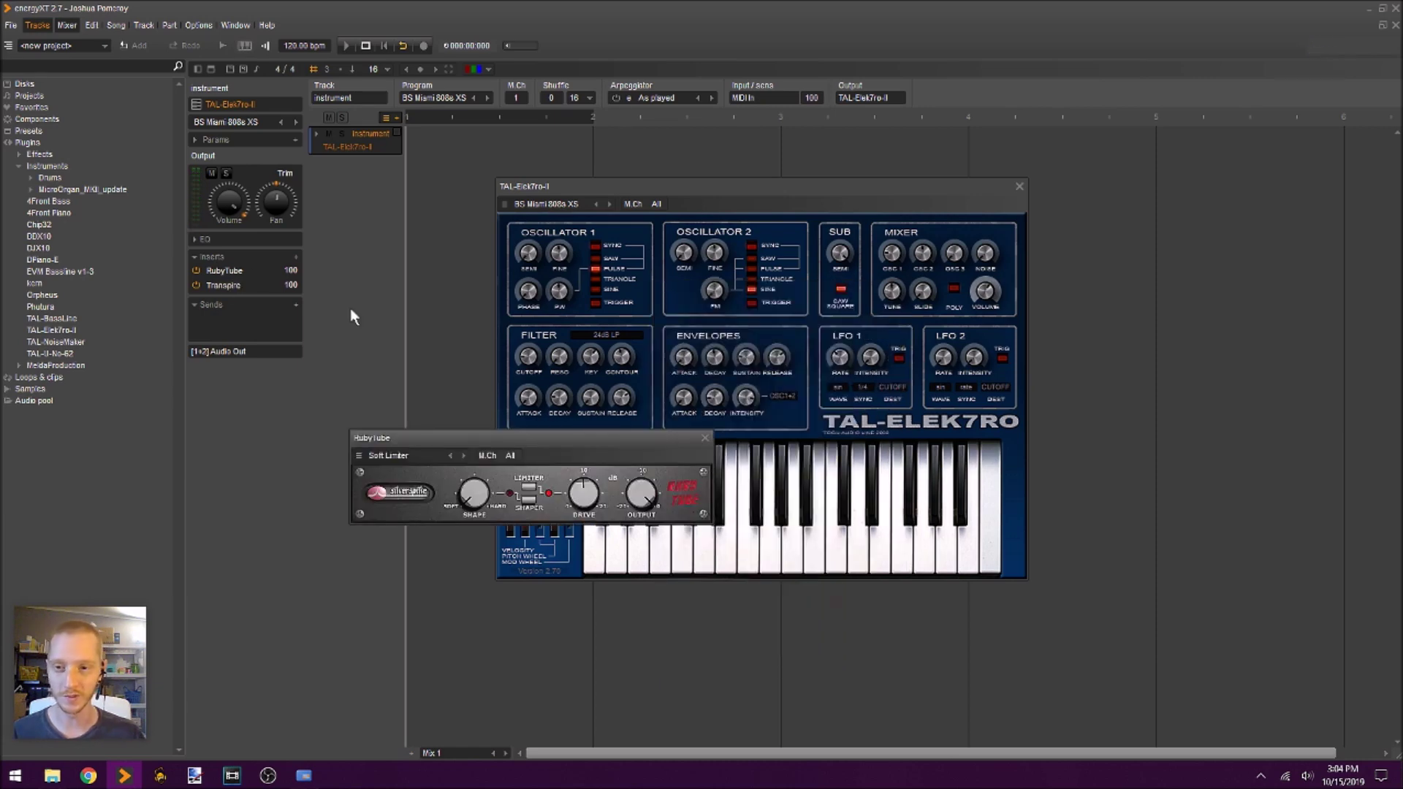
click(705, 437)
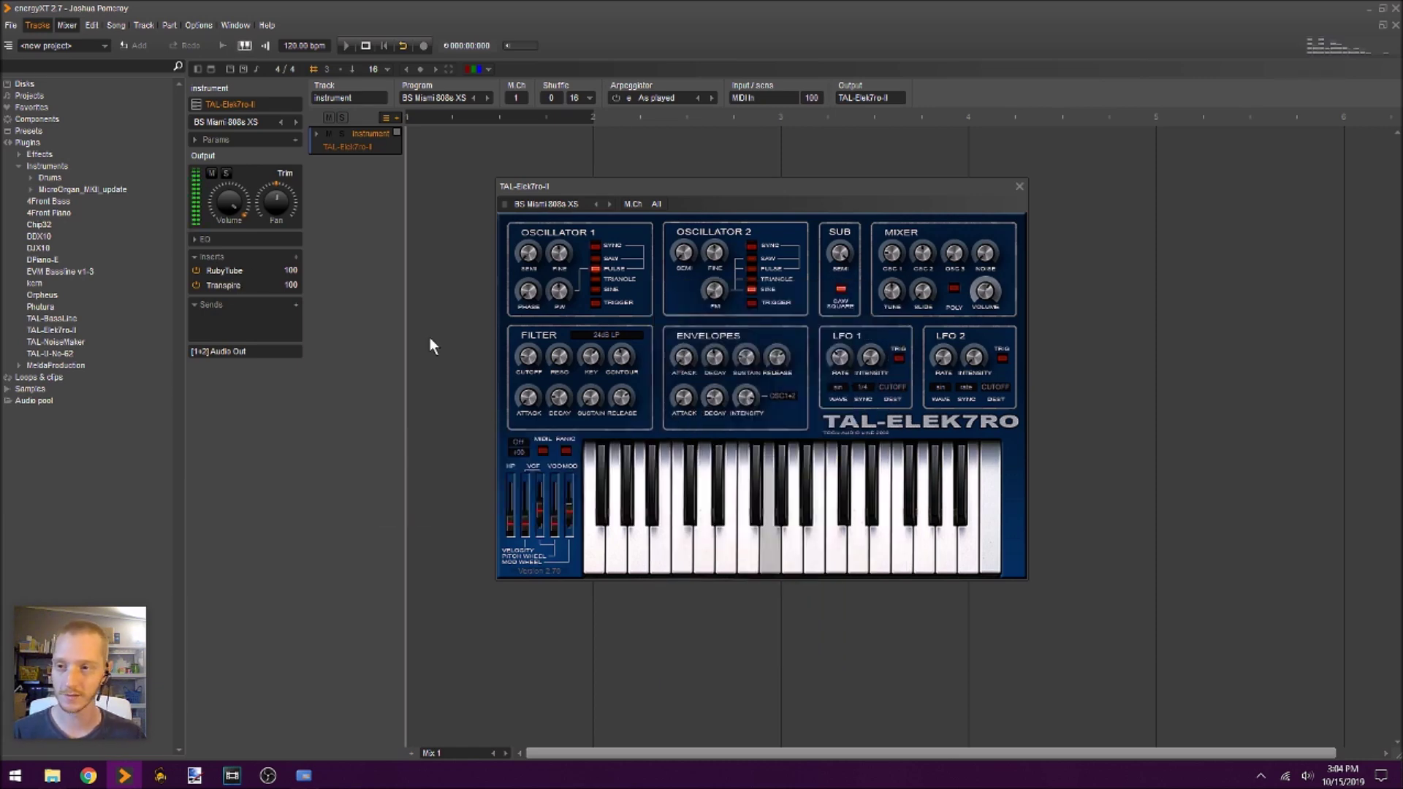
Lower the track's output volume slightly, and with the synth window closed extend the loop range to four bars
drag(217, 213, 235, 229)
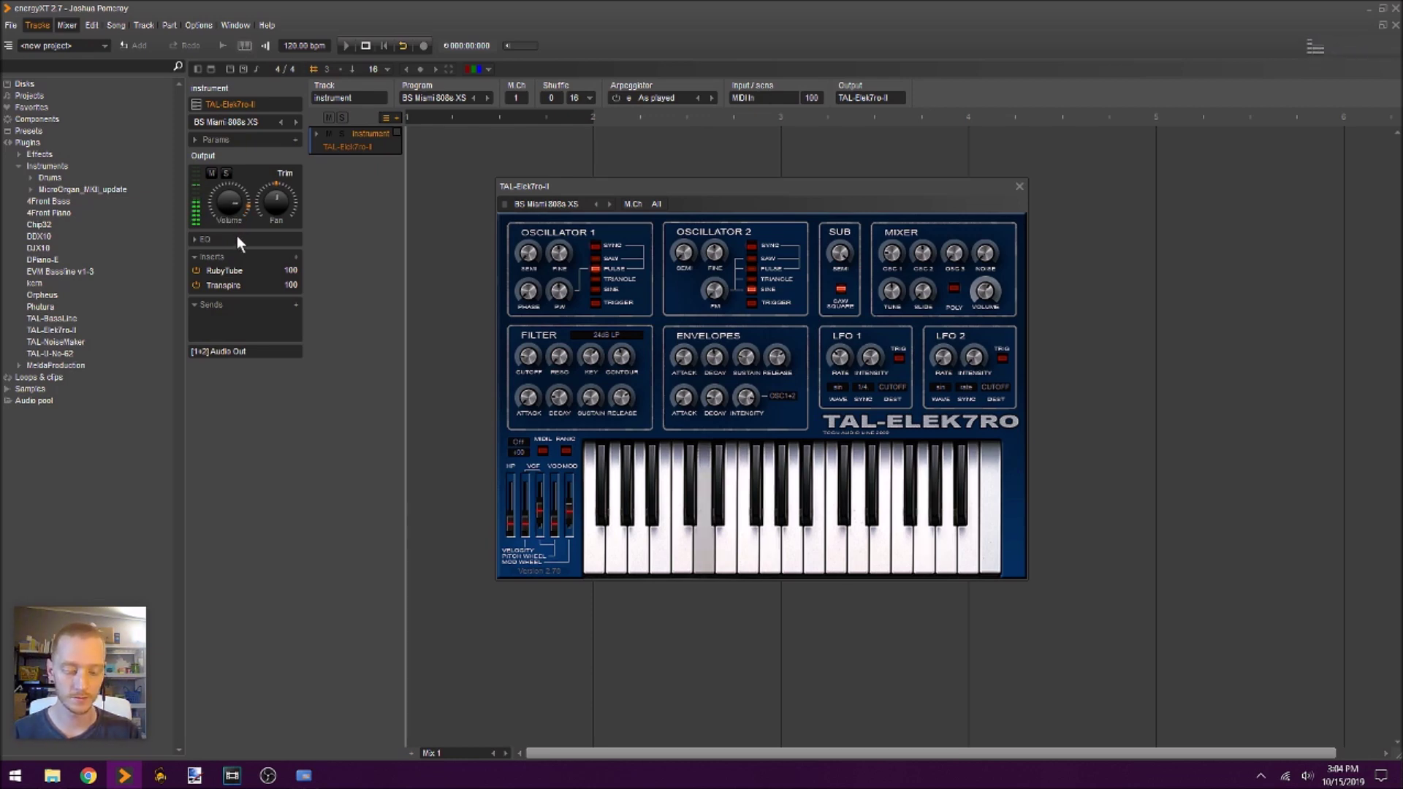
click(1020, 186)
drag(591, 115, 1155, 185)
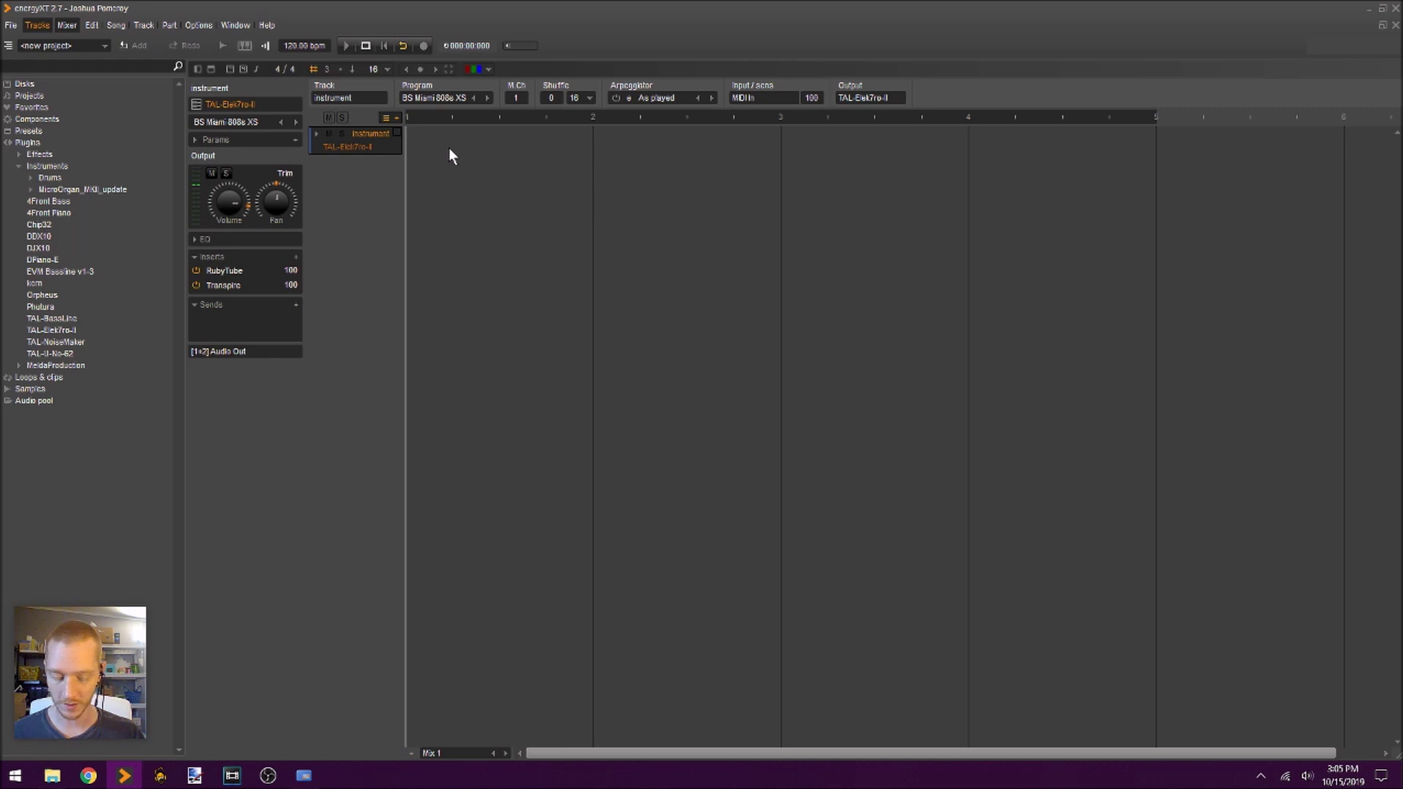
Rename the instrument track 808, and create a four-bar part on it expanded into the piano roll
key(F2)
text(808)
key(Return)
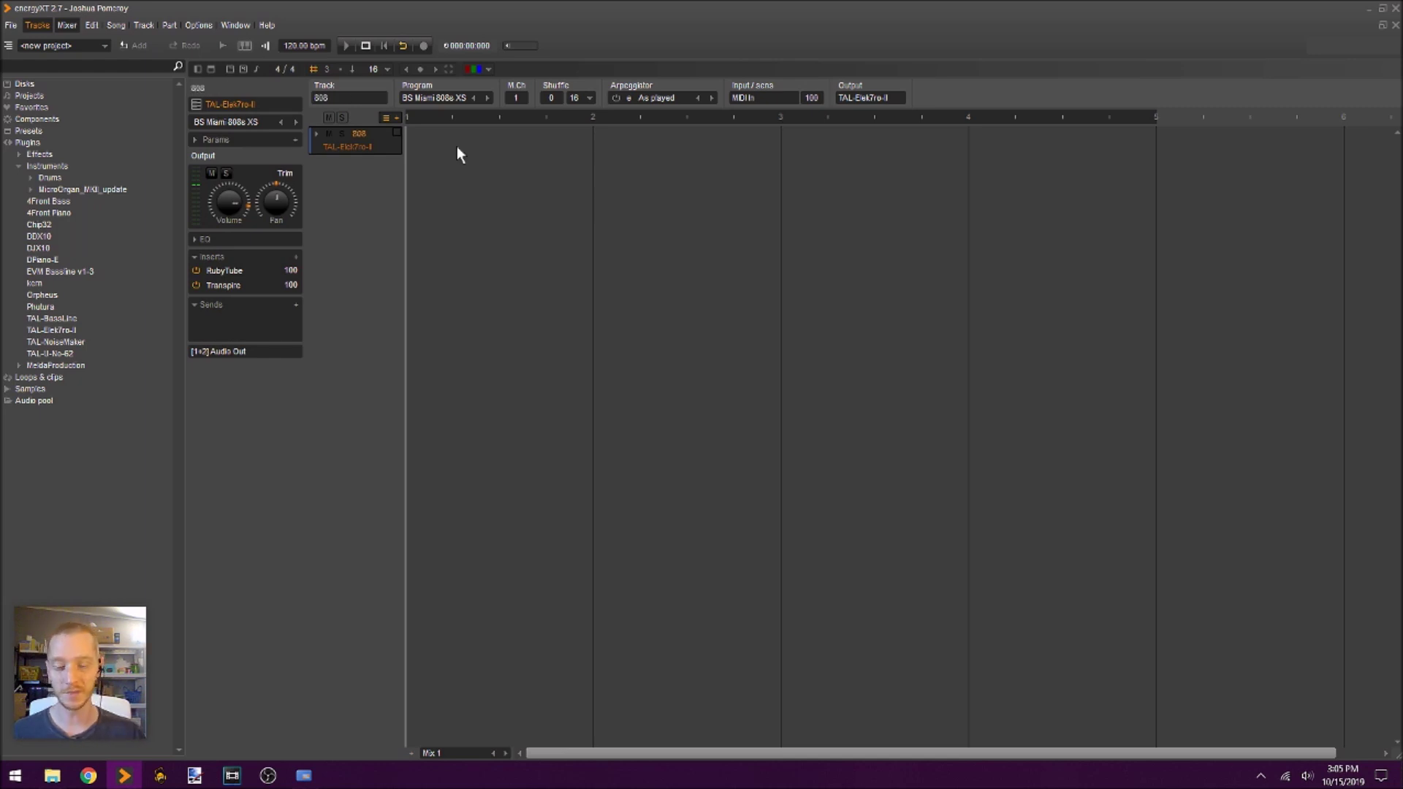
double_click(457, 146)
click(317, 134)
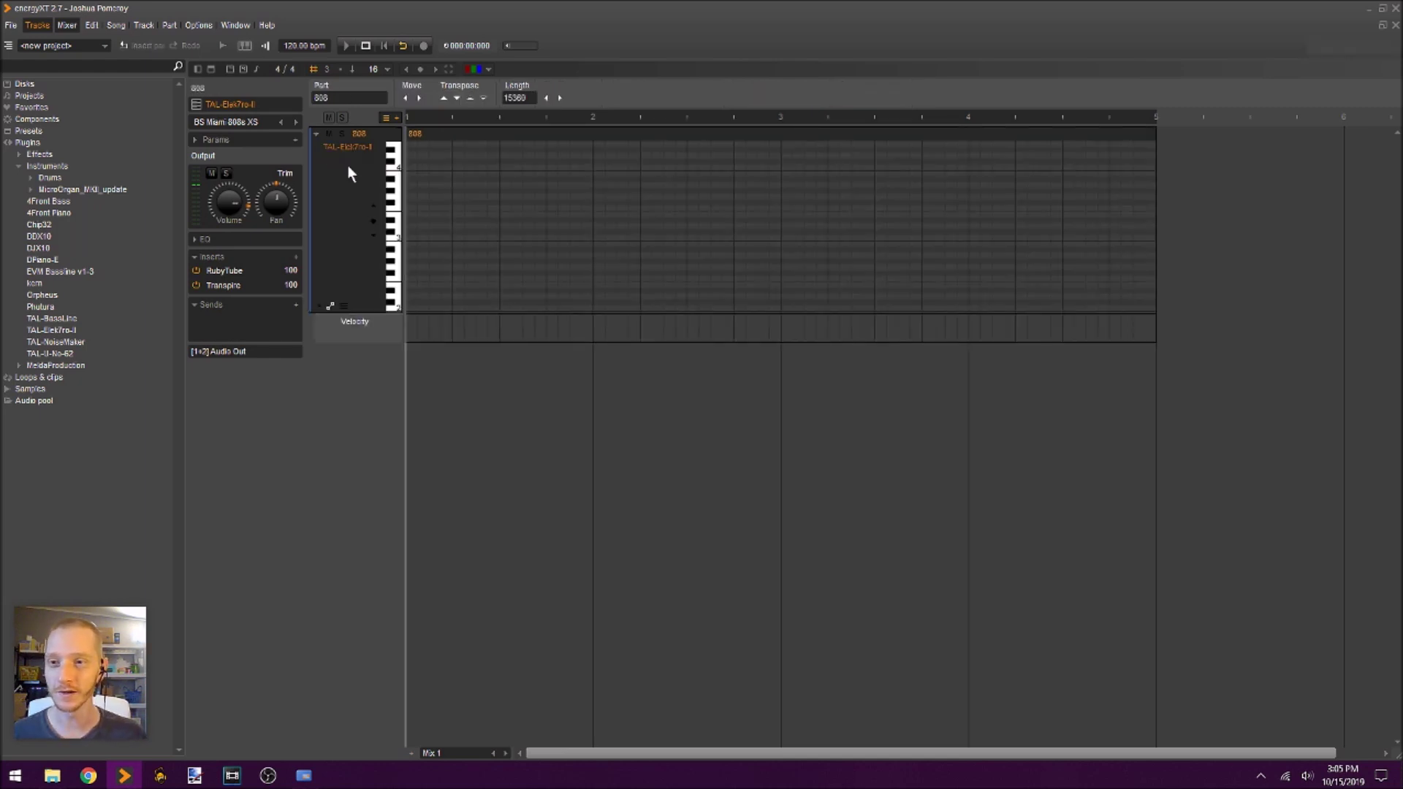
Place a D2 note at the start of bar 1 in the 808 part and preview it
click(431, 251)
drag(426, 250, 411, 288)
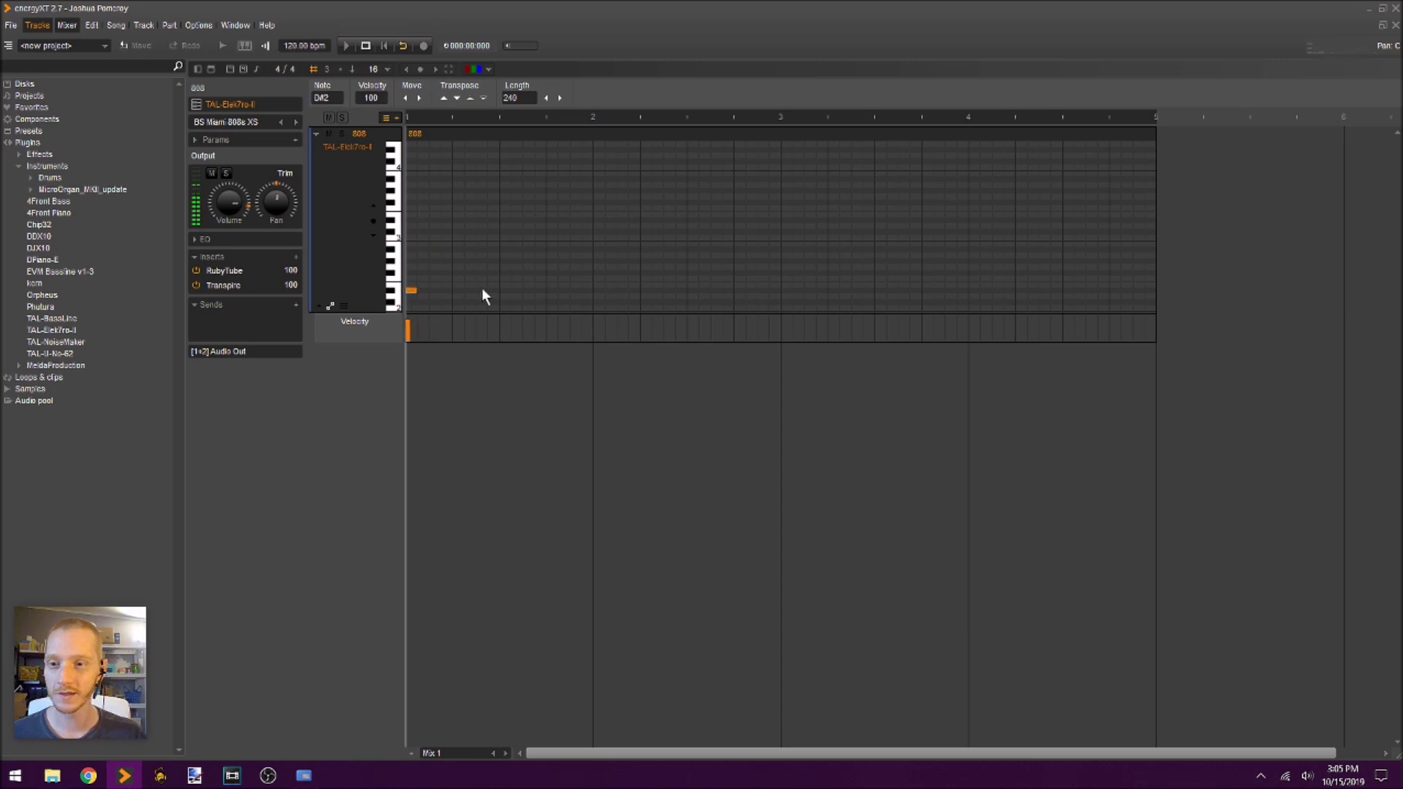
scroll(439, 219, down, 3)
drag(410, 168, 409, 204)
scroll(460, 248, up, 3)
drag(410, 286, 406, 257)
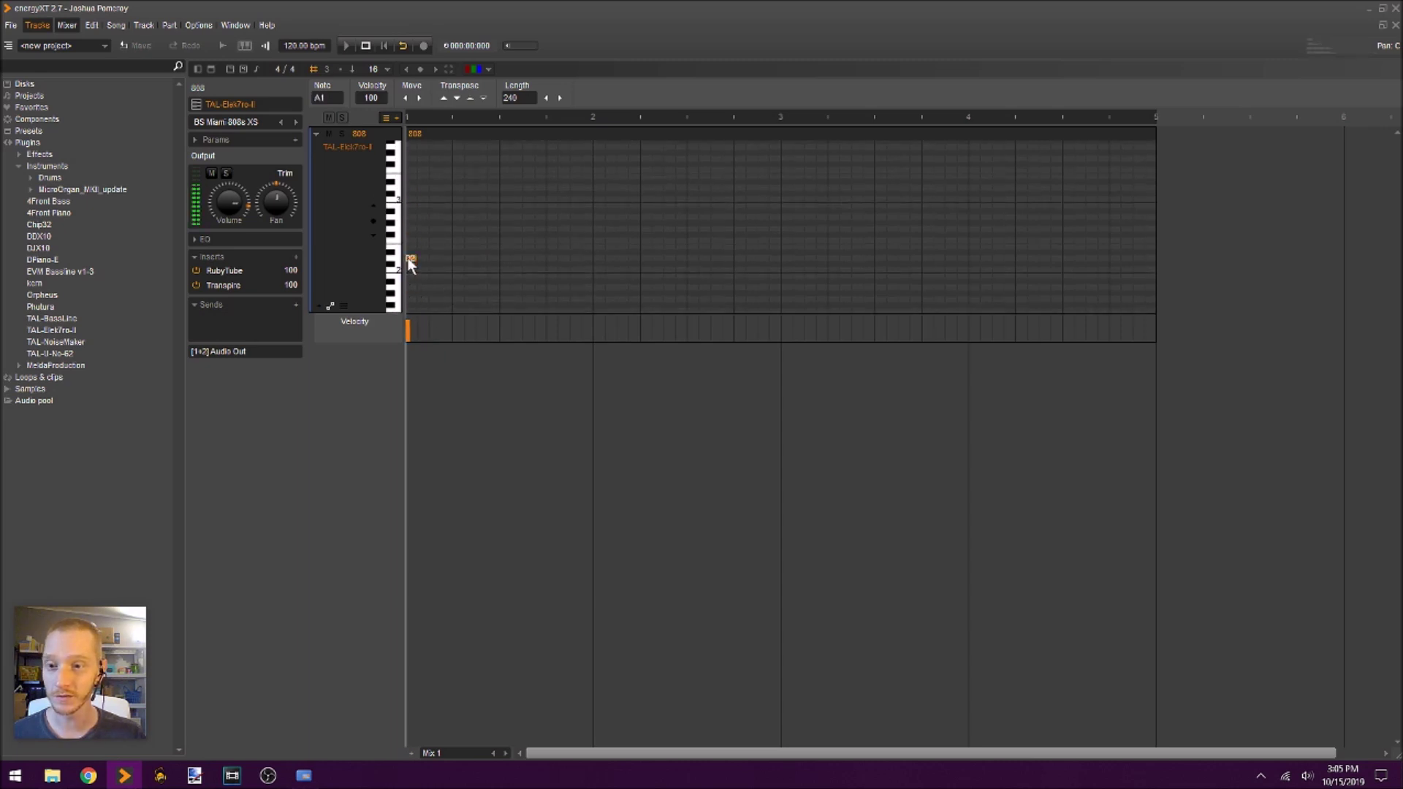
key(space)
key(space)
Add matching D2 notes at the start of bars 2, 3 and 4 in the 808 part
click(597, 257)
drag(503, 262, 653, 229)
drag(775, 268, 779, 264)
click(824, 228)
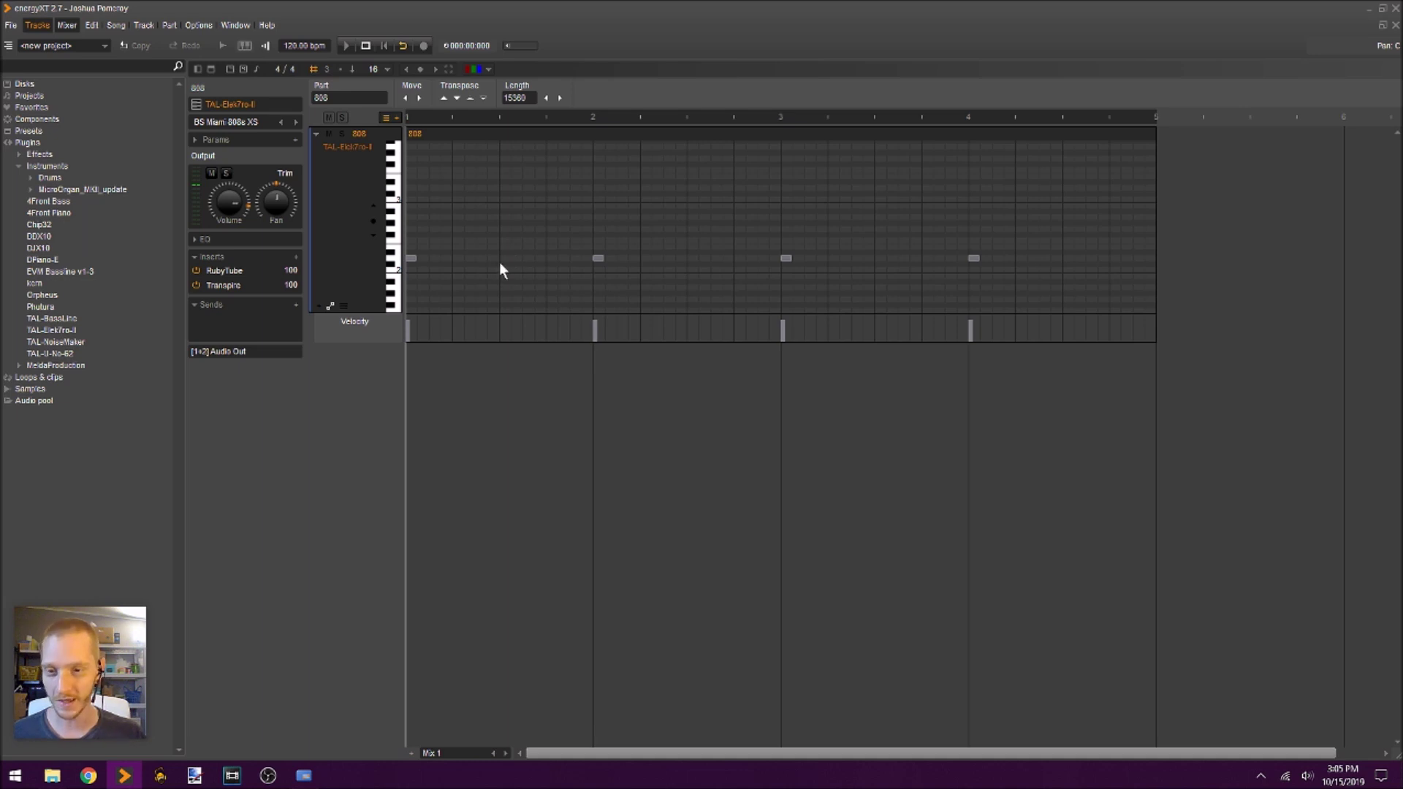
Add two D2 notes in bar 1, on the offbeats of beats 3 and 4, playing the pattern in between
click(528, 258)
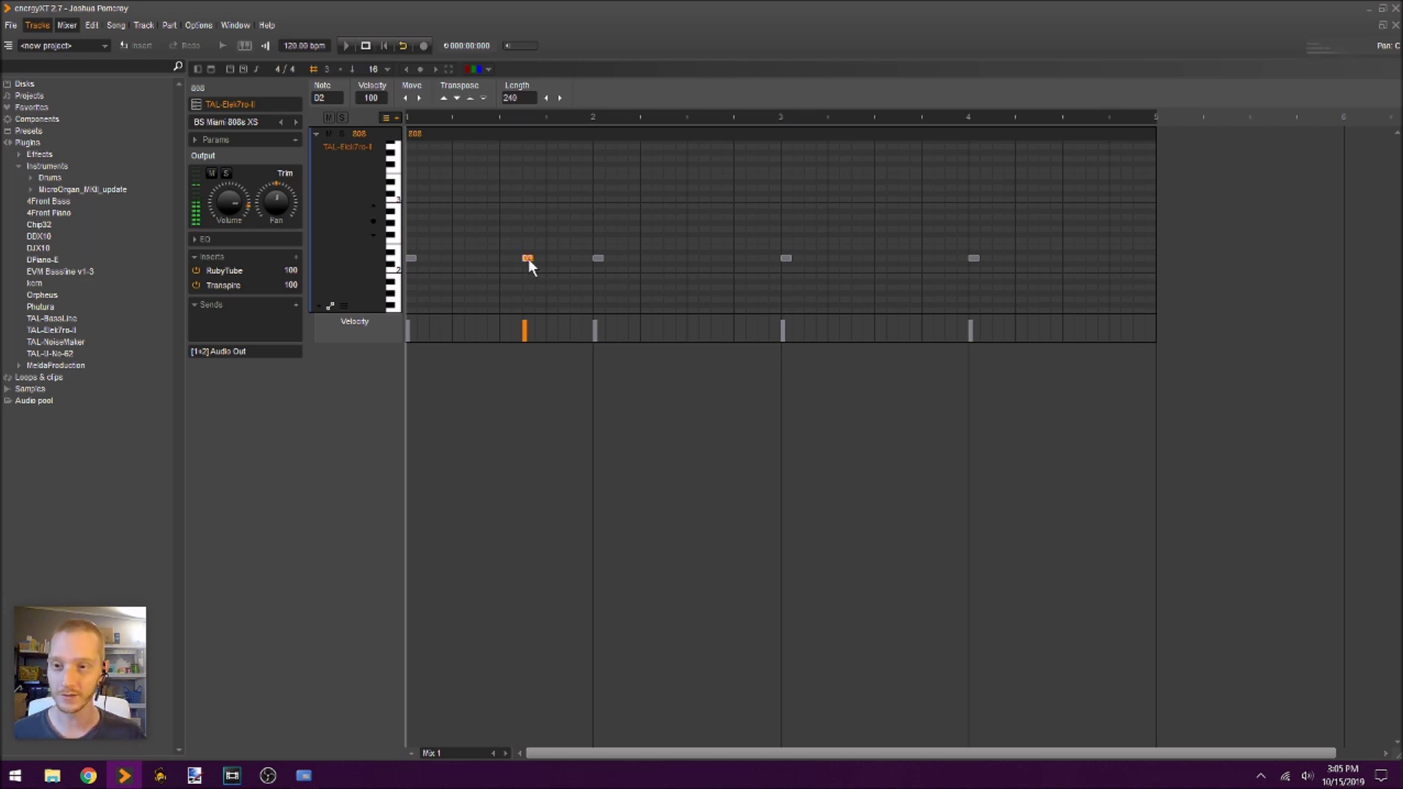
key(space)
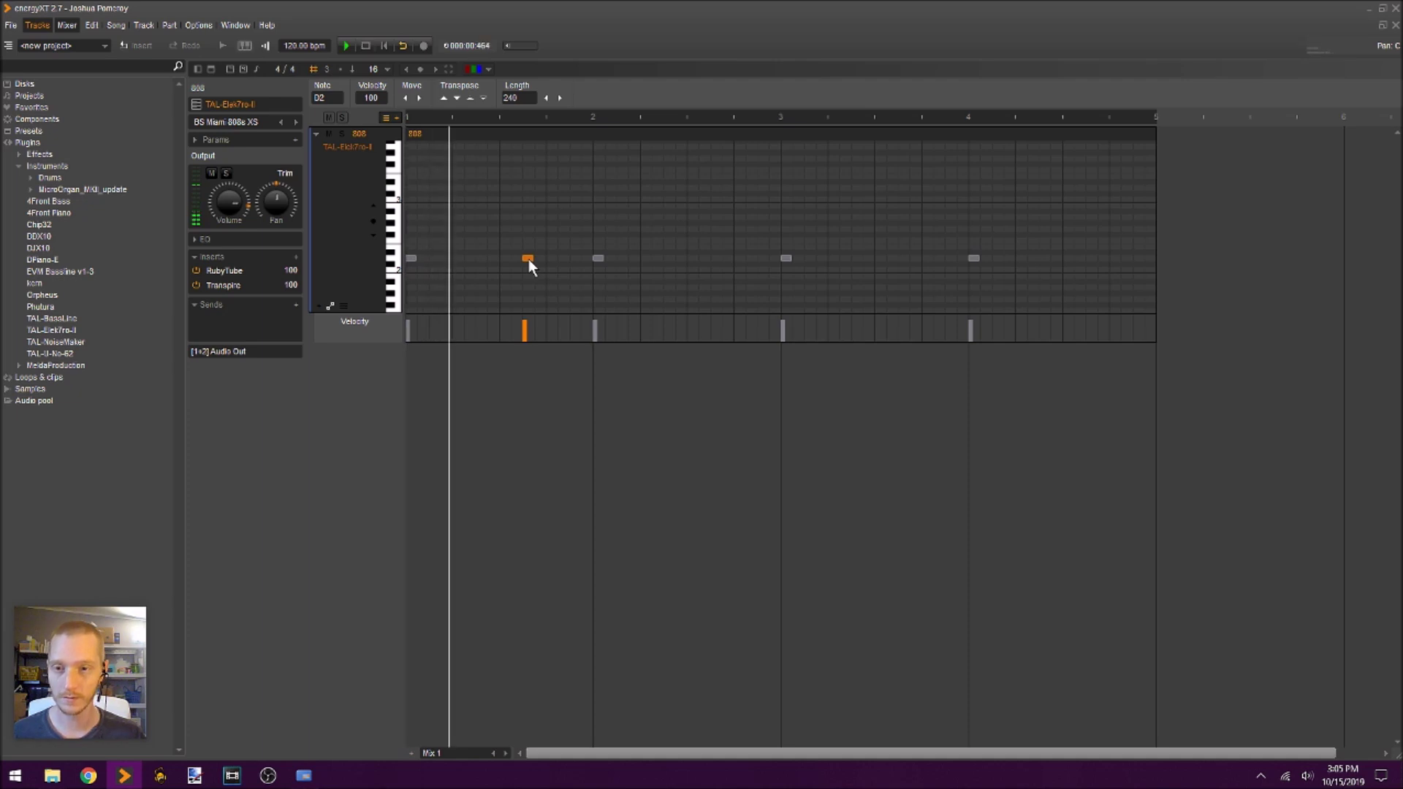
key(space)
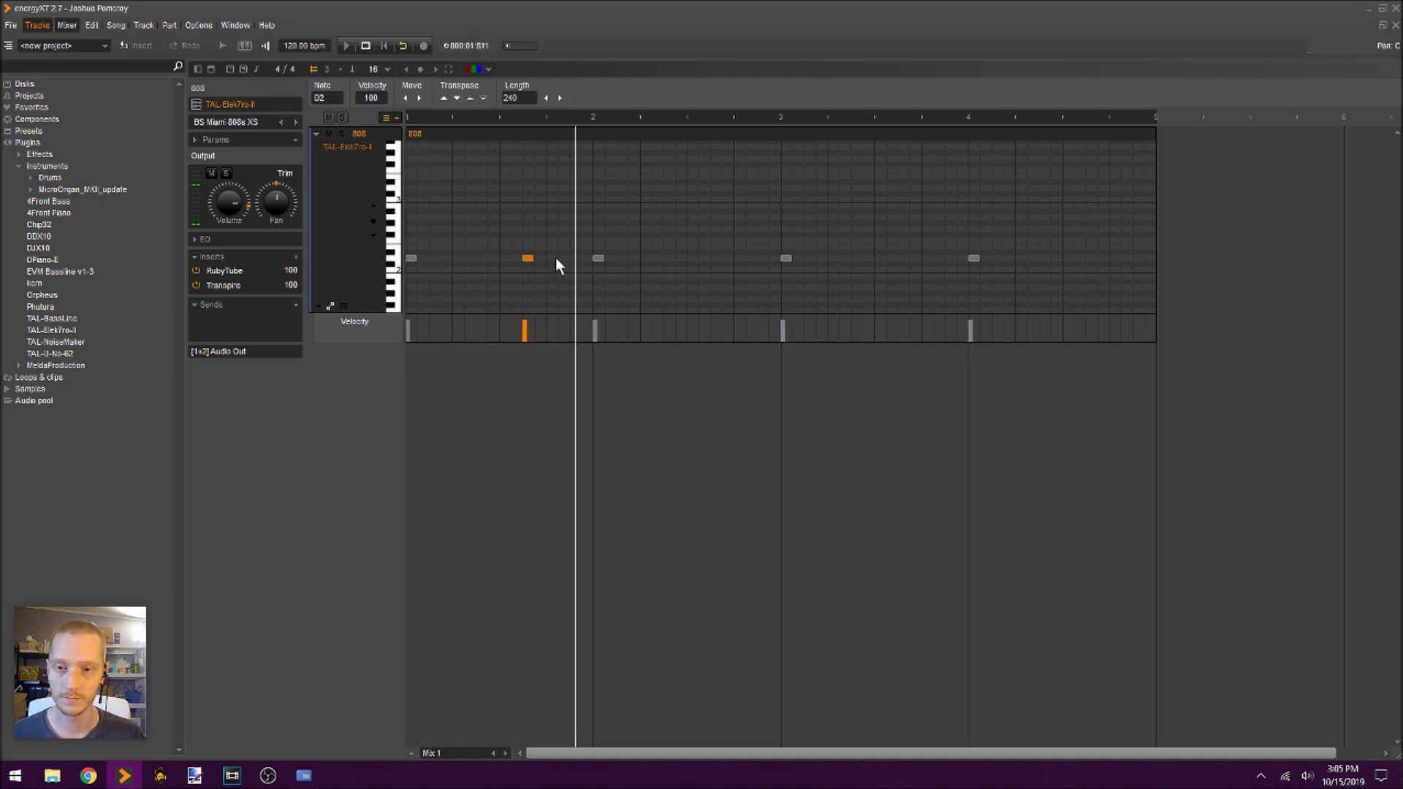
click(569, 257)
Add the handclap.WAV sample as a drum track below the 808 track and rename it Clap
click(35, 389)
drag(54, 609, 355, 393)
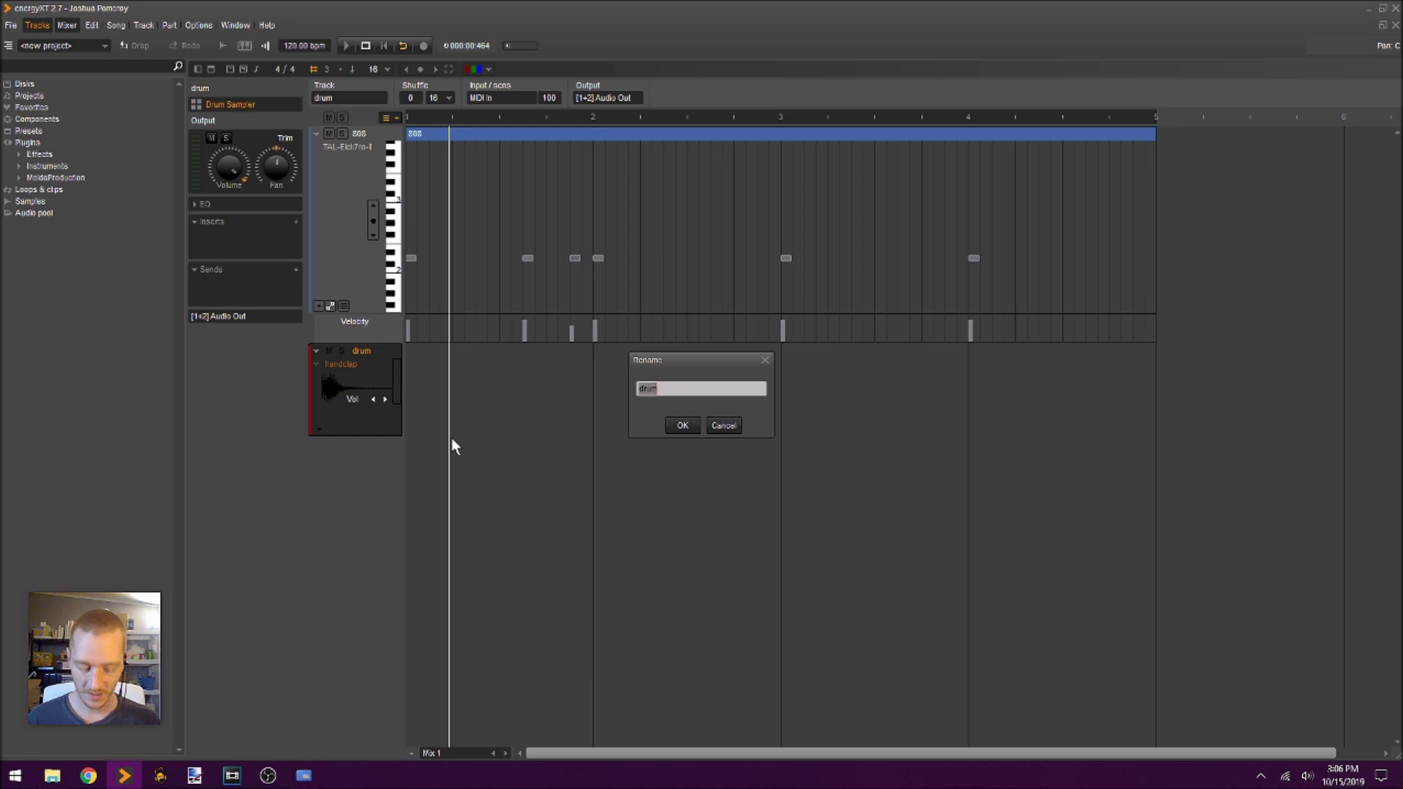
text(Clip)
key(Return)
Set the handclap sample's Coarse tuning to 9 in the drum sampler, audition it and close the sampler window
click(320, 173)
drag(358, 177, 698, 365)
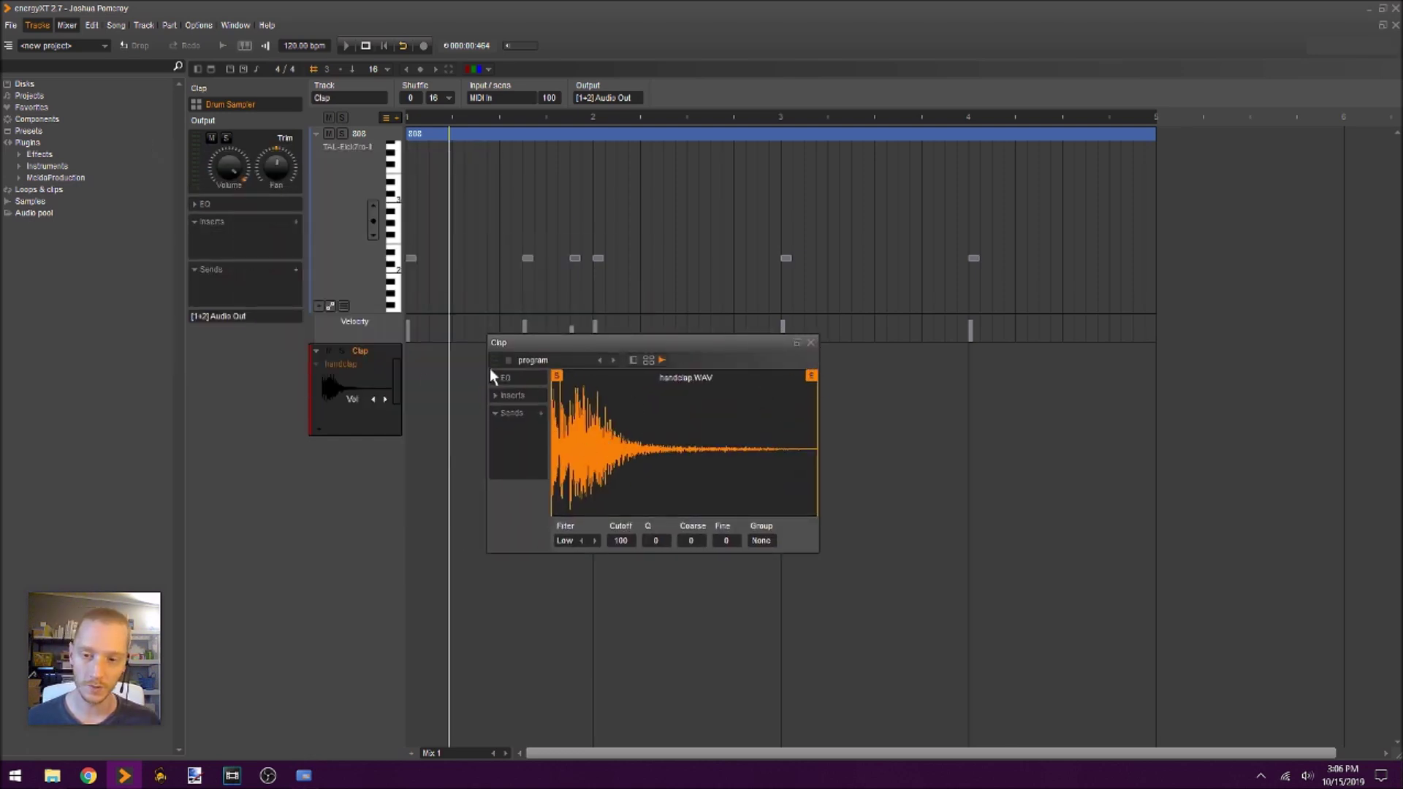
click(337, 395)
drag(691, 532, 700, 533)
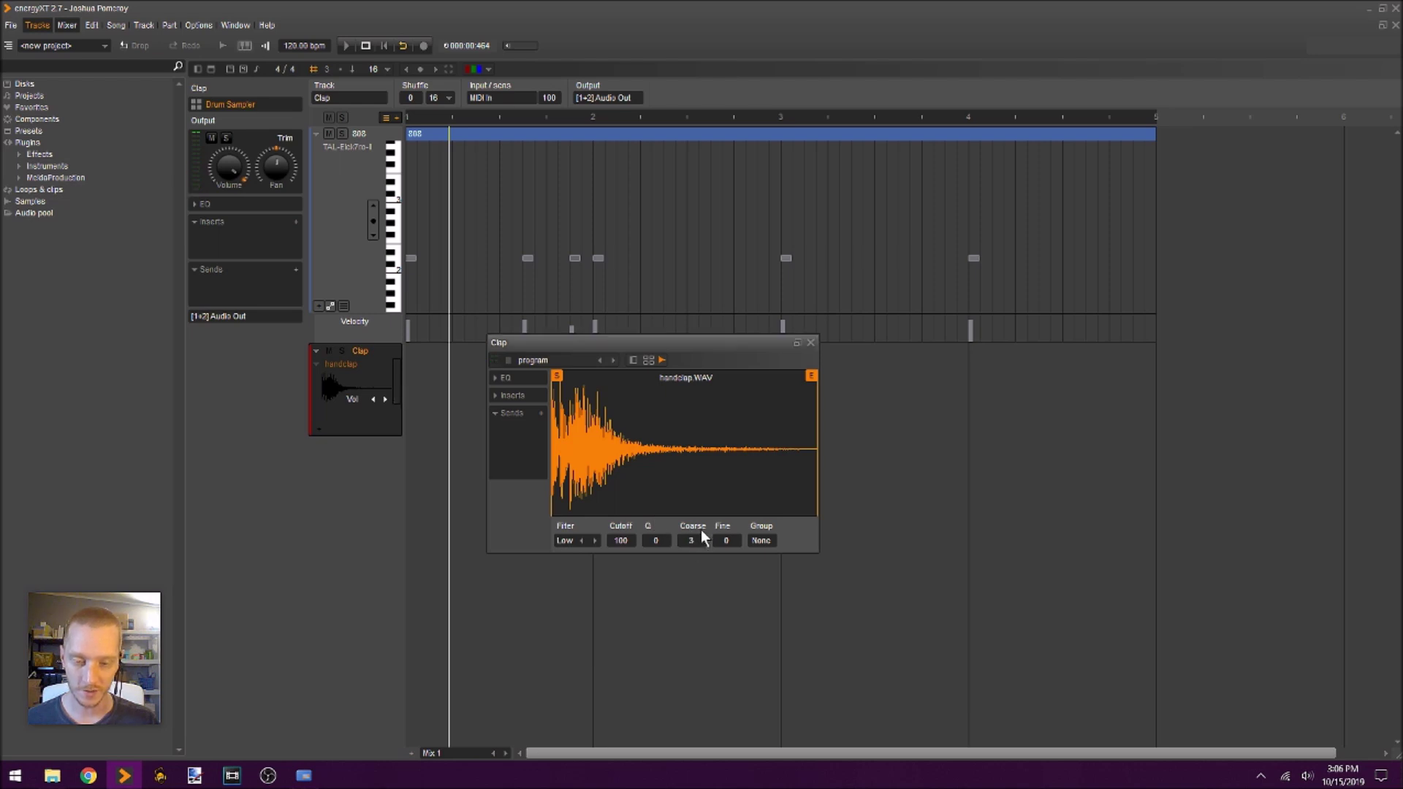
click(329, 385)
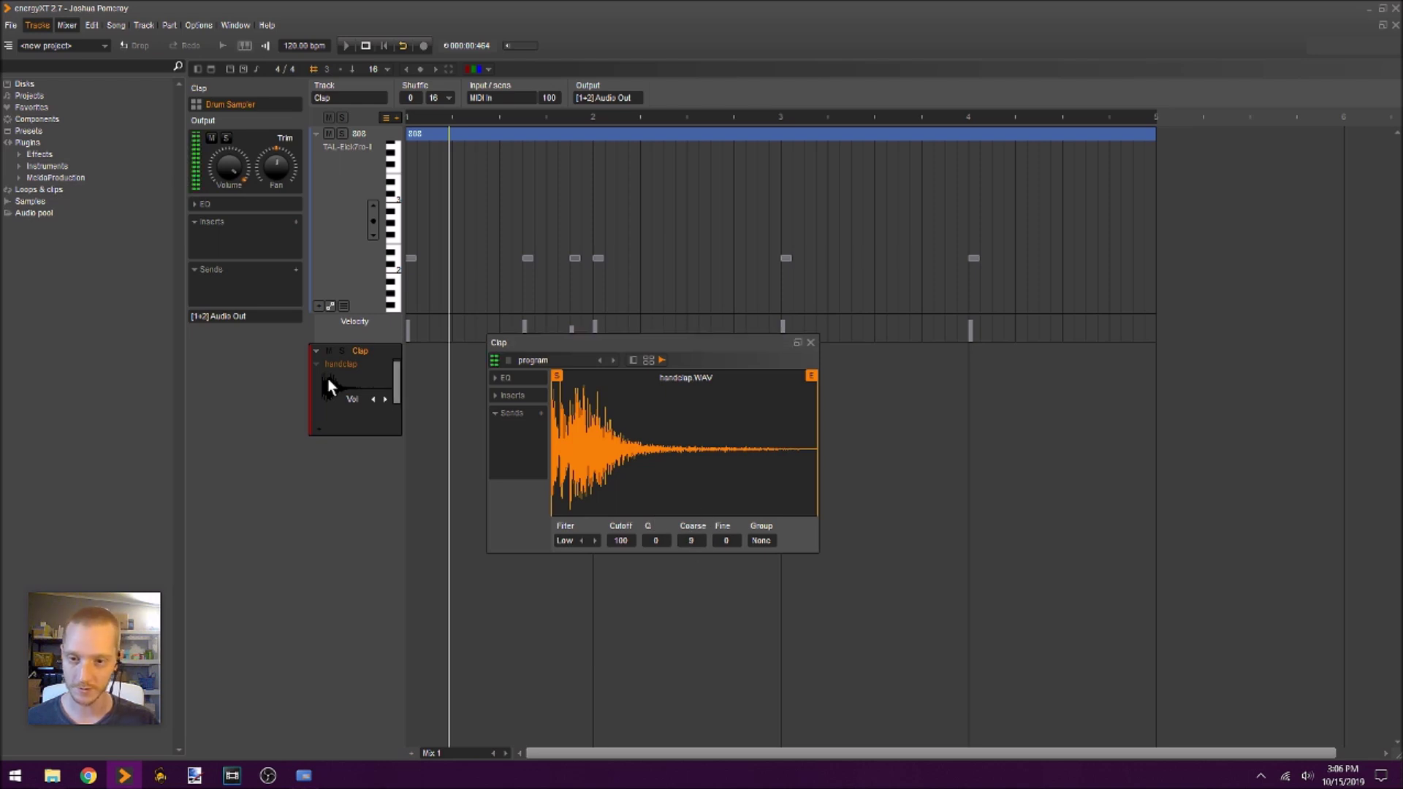
click(810, 342)
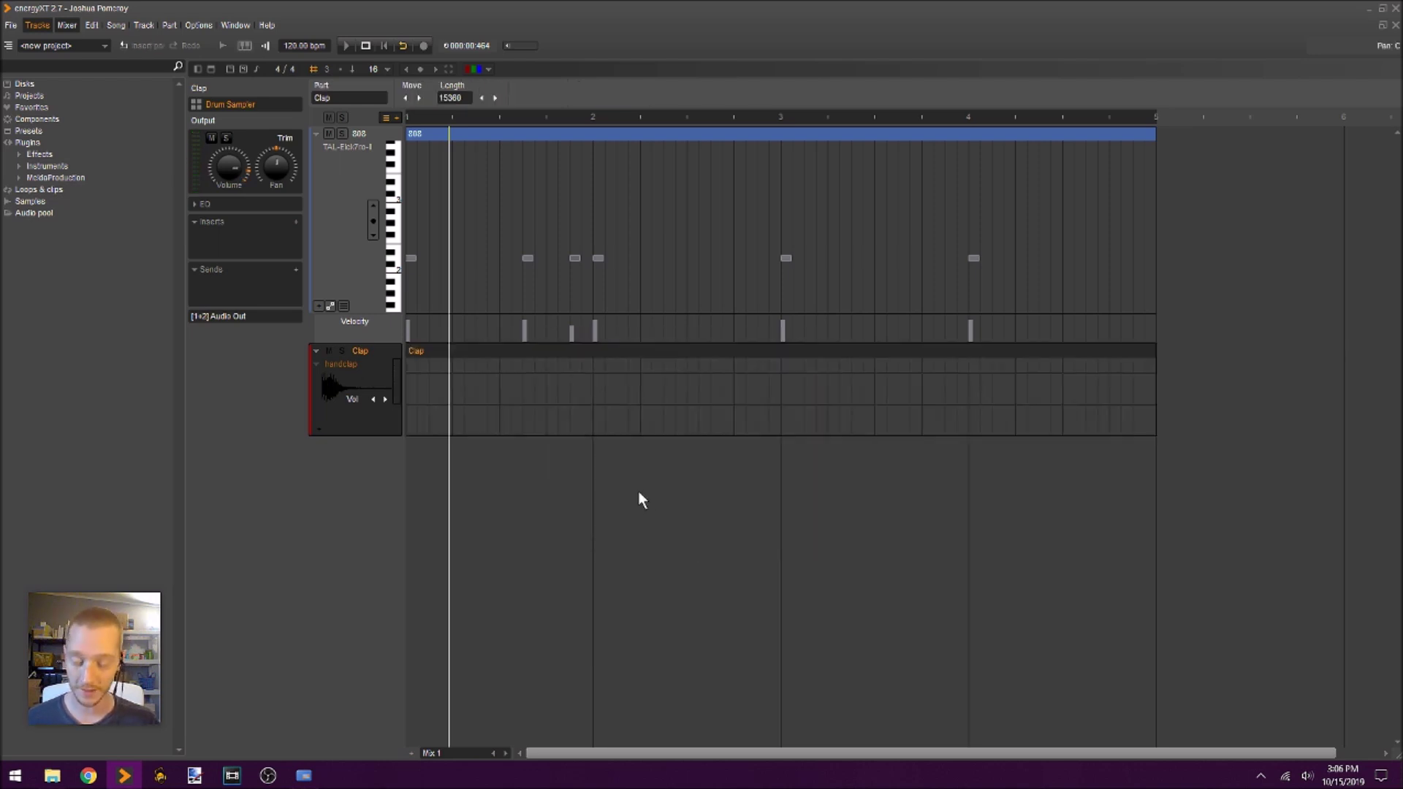
Add a clap hit on beat 3 of bar 1, set the tempo to 140 bpm and audition the beat
double_click(504, 369)
click(505, 366)
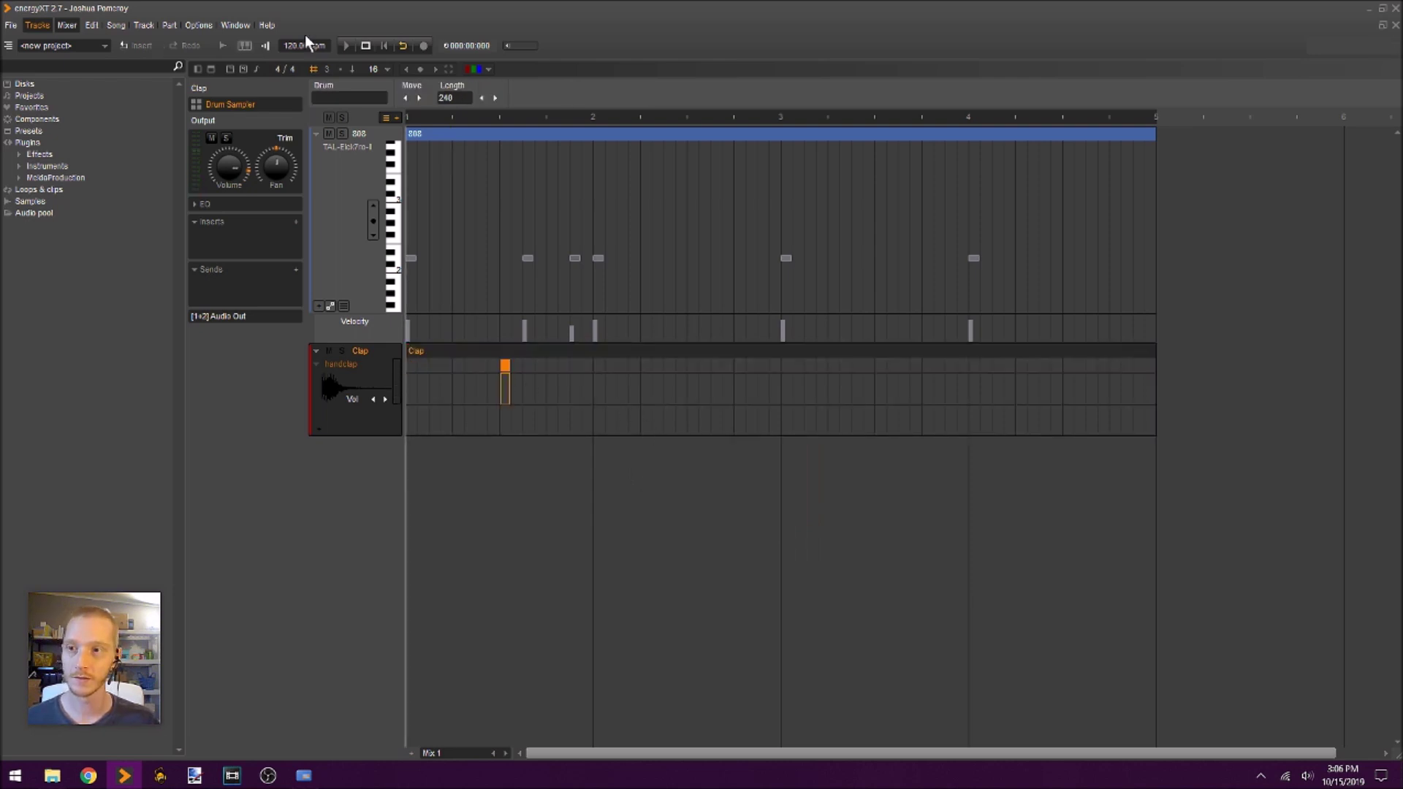
drag(297, 43, 252, 8)
key(space)
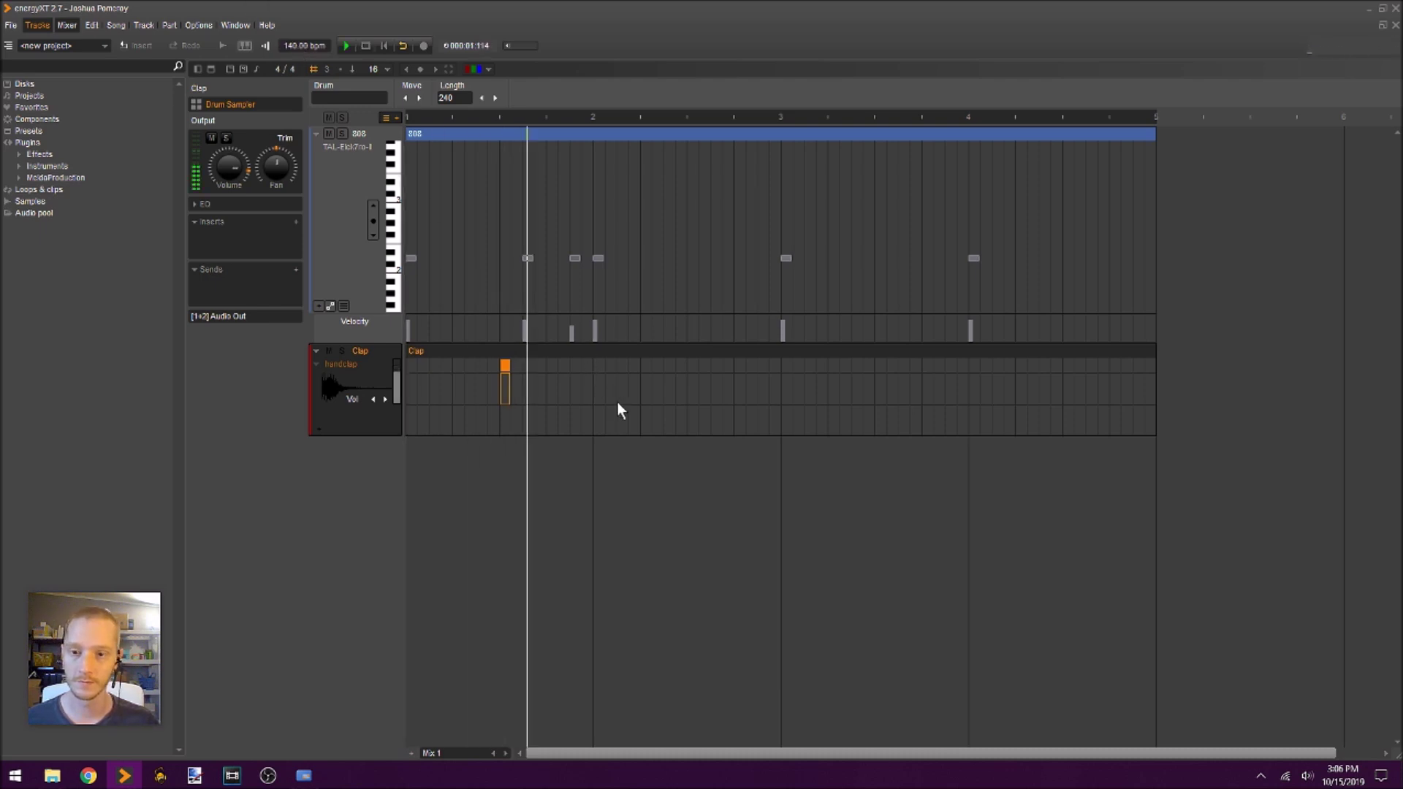
key(space)
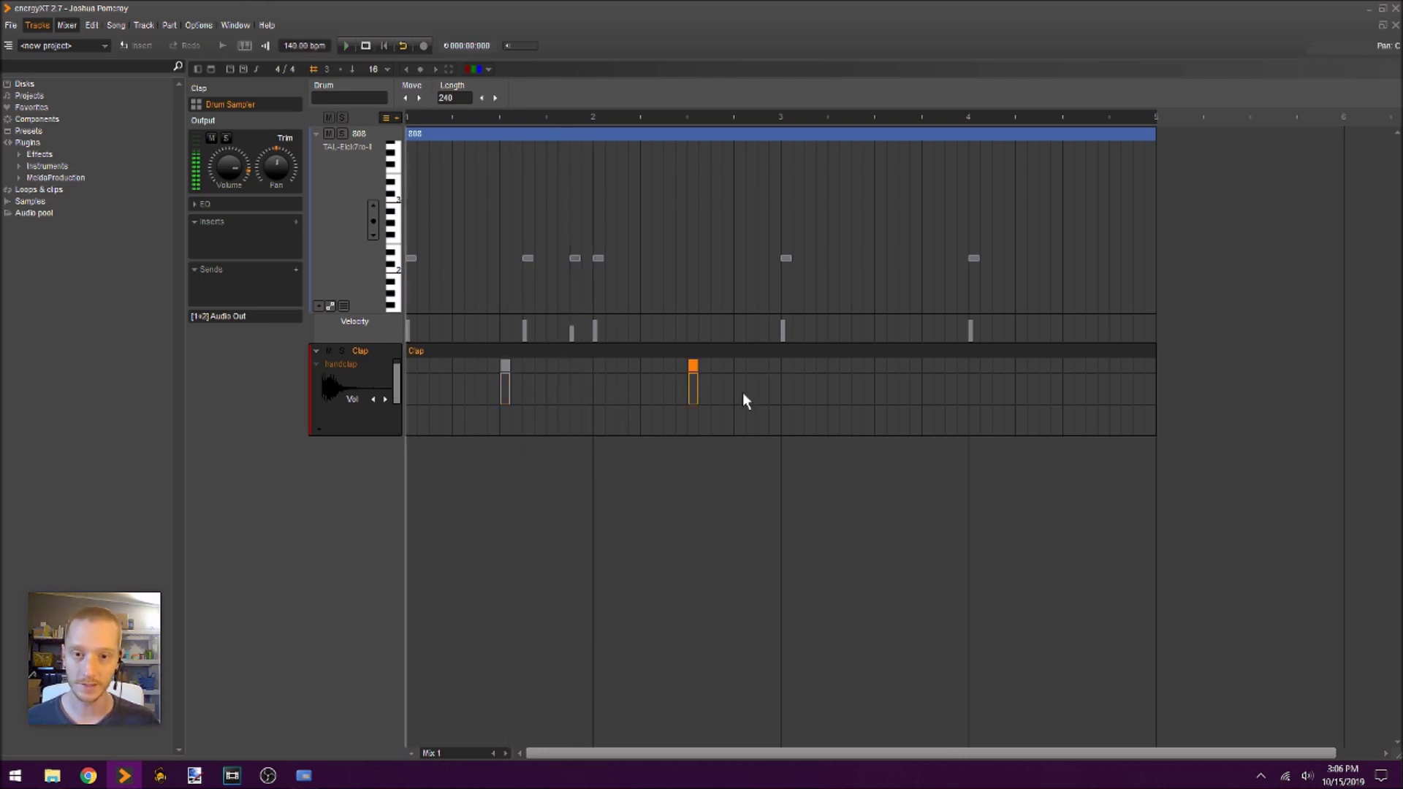
Add matching clap hits on beat 3 of the remaining bars, through bar 4
double_click(879, 368)
double_click(1067, 361)
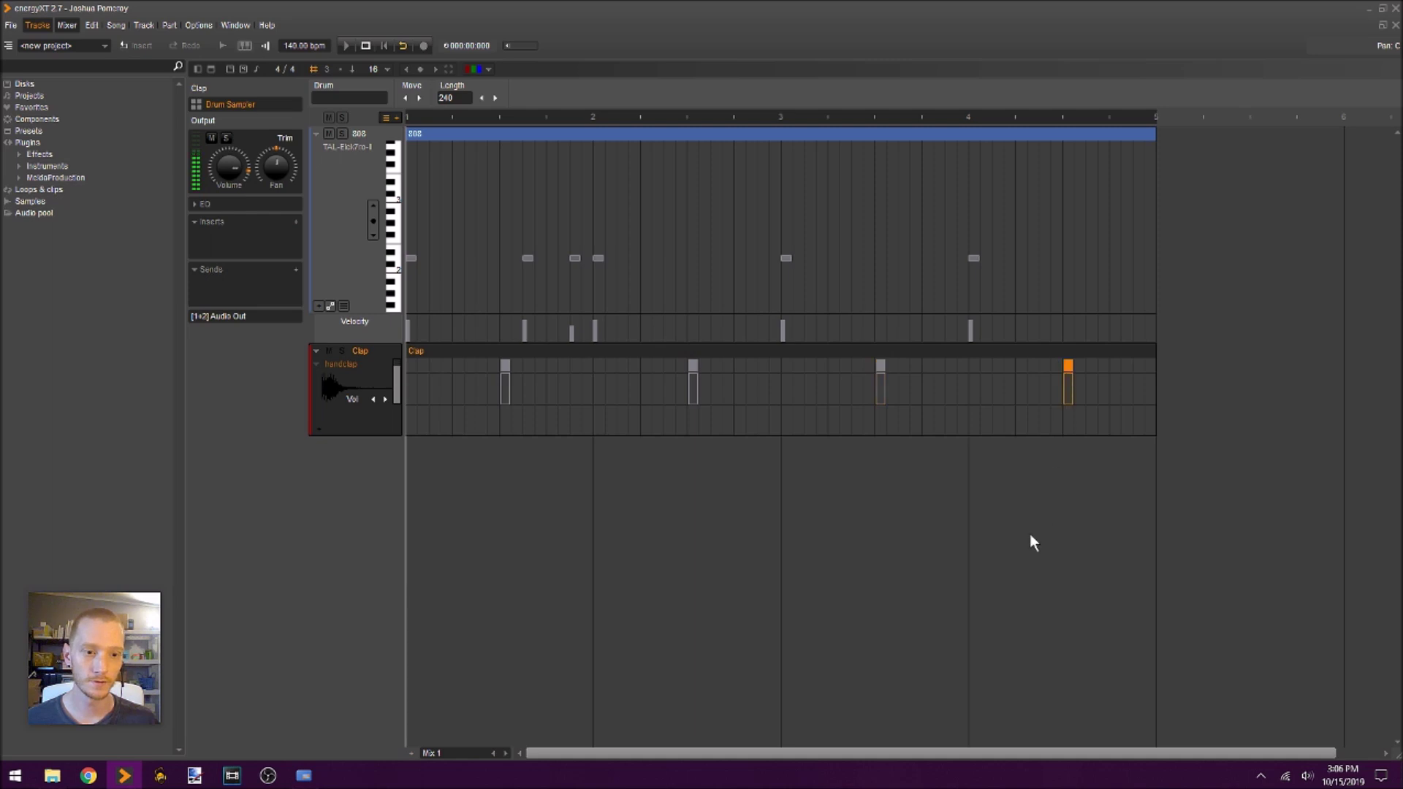
click(1029, 535)
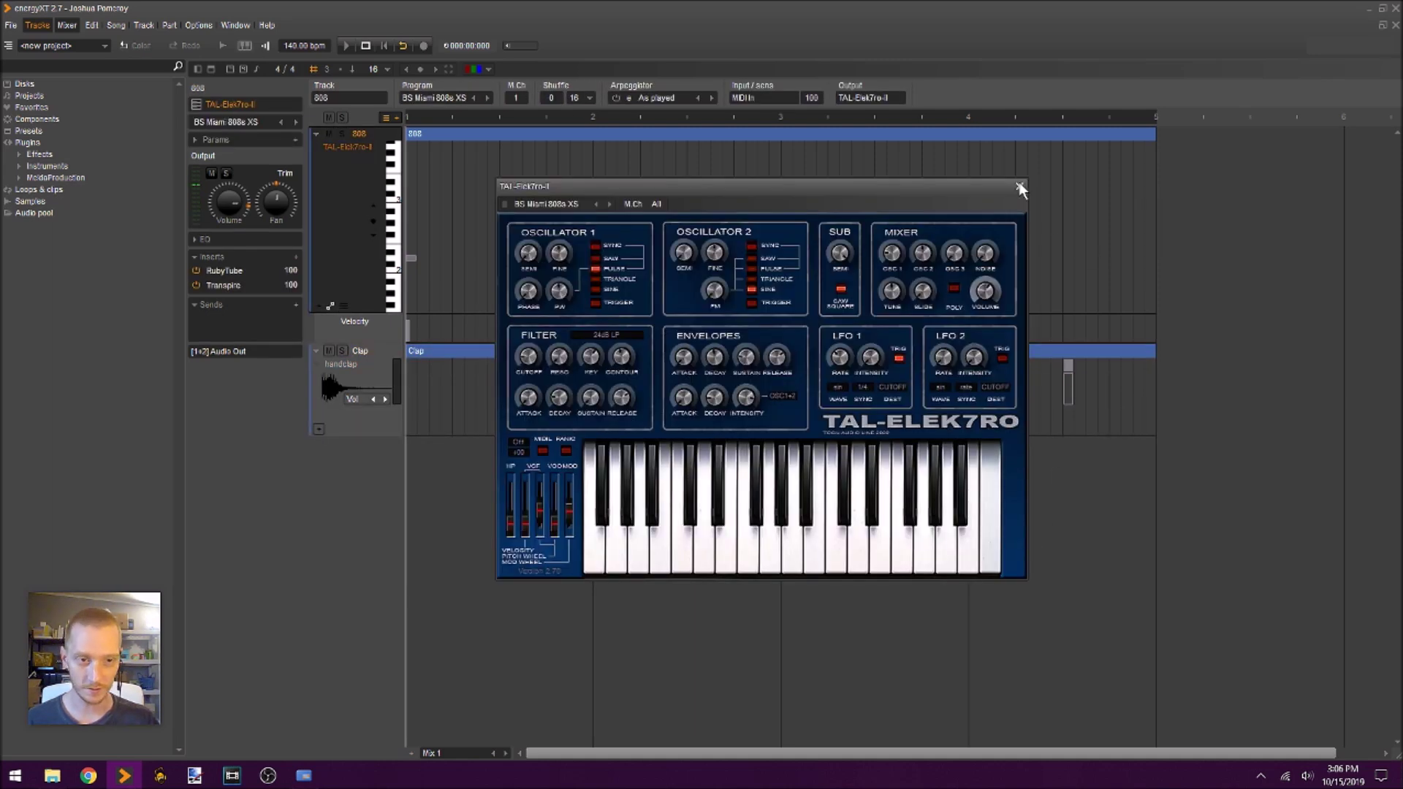
Add D2 notes to the 808 part on the offbeat of beat 2 in bars 3 and 4, and of beat 4 in bar 4
click(1021, 188)
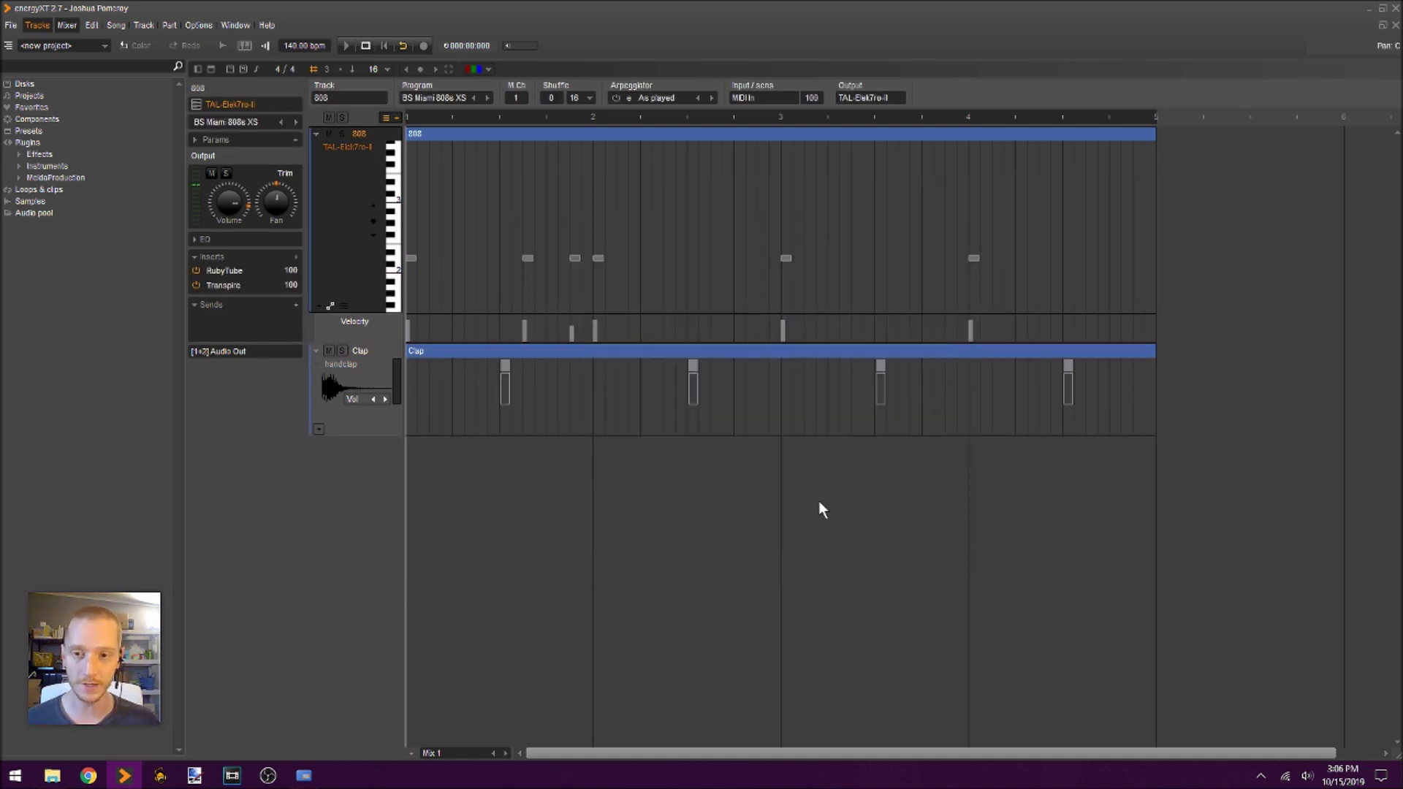
click(664, 297)
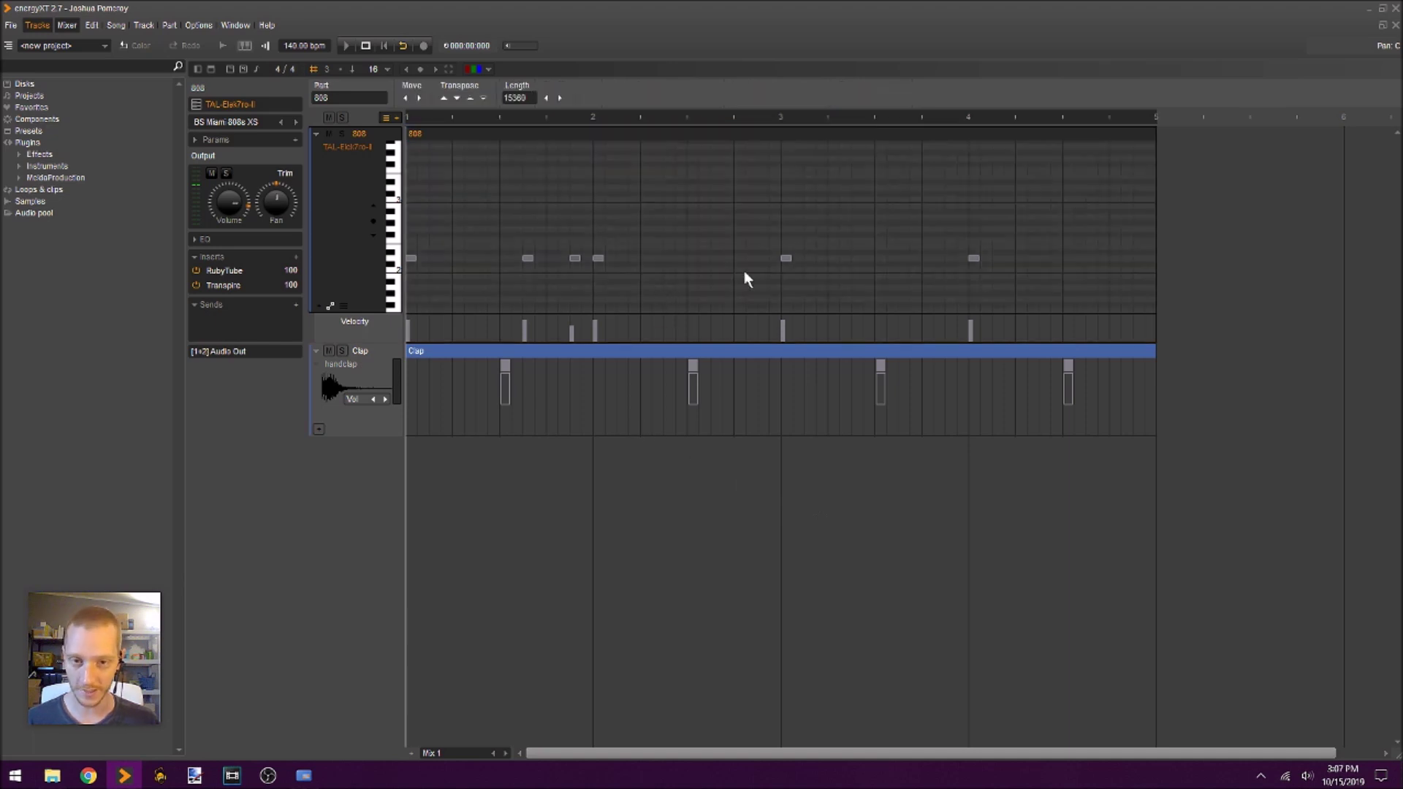
double_click(882, 259)
drag(879, 258, 857, 259)
double_click(1046, 258)
double_click(1137, 258)
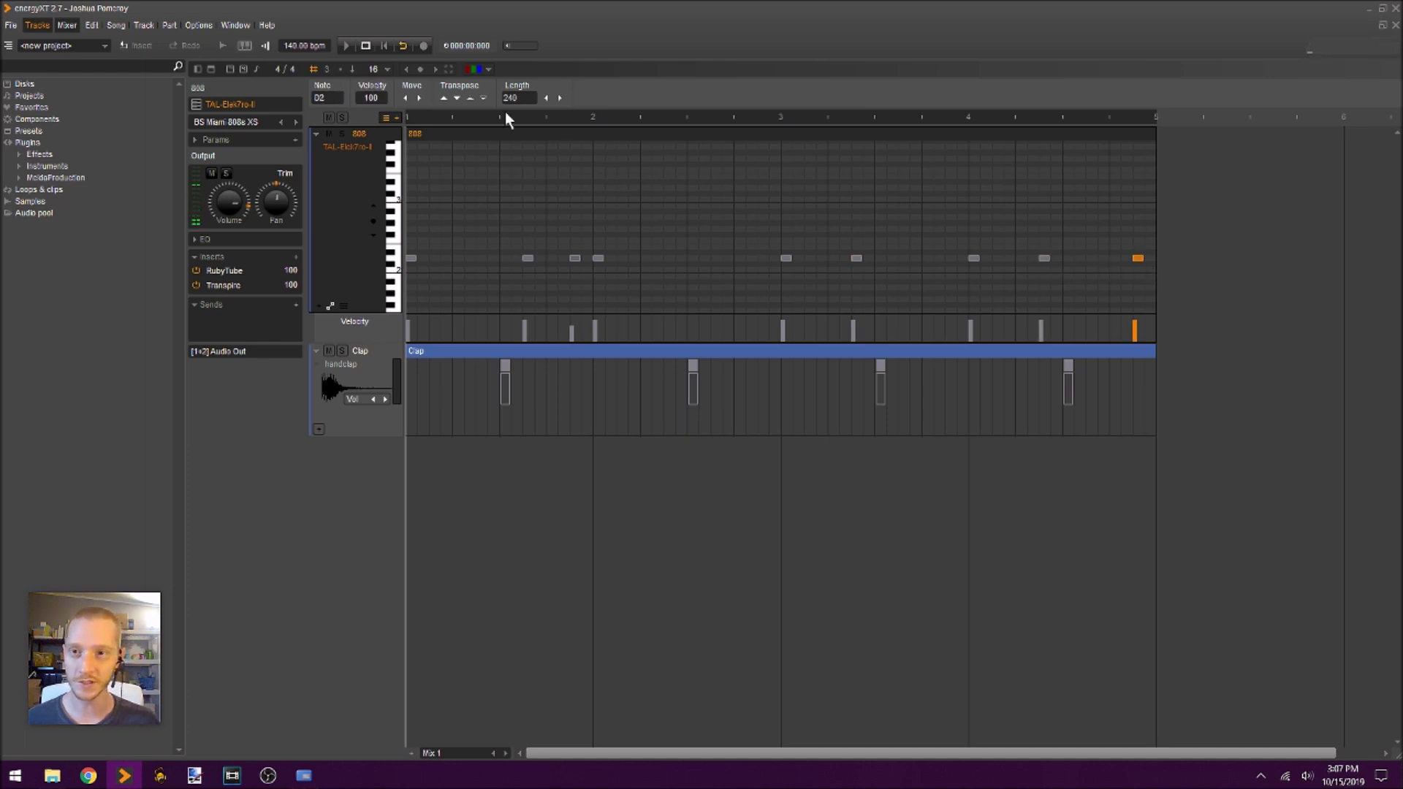
In bar 4 of the 808 part, raise the last note to D3 and add D2 notes on beat 3's offbeat and on beat 4
double_click(1115, 188)
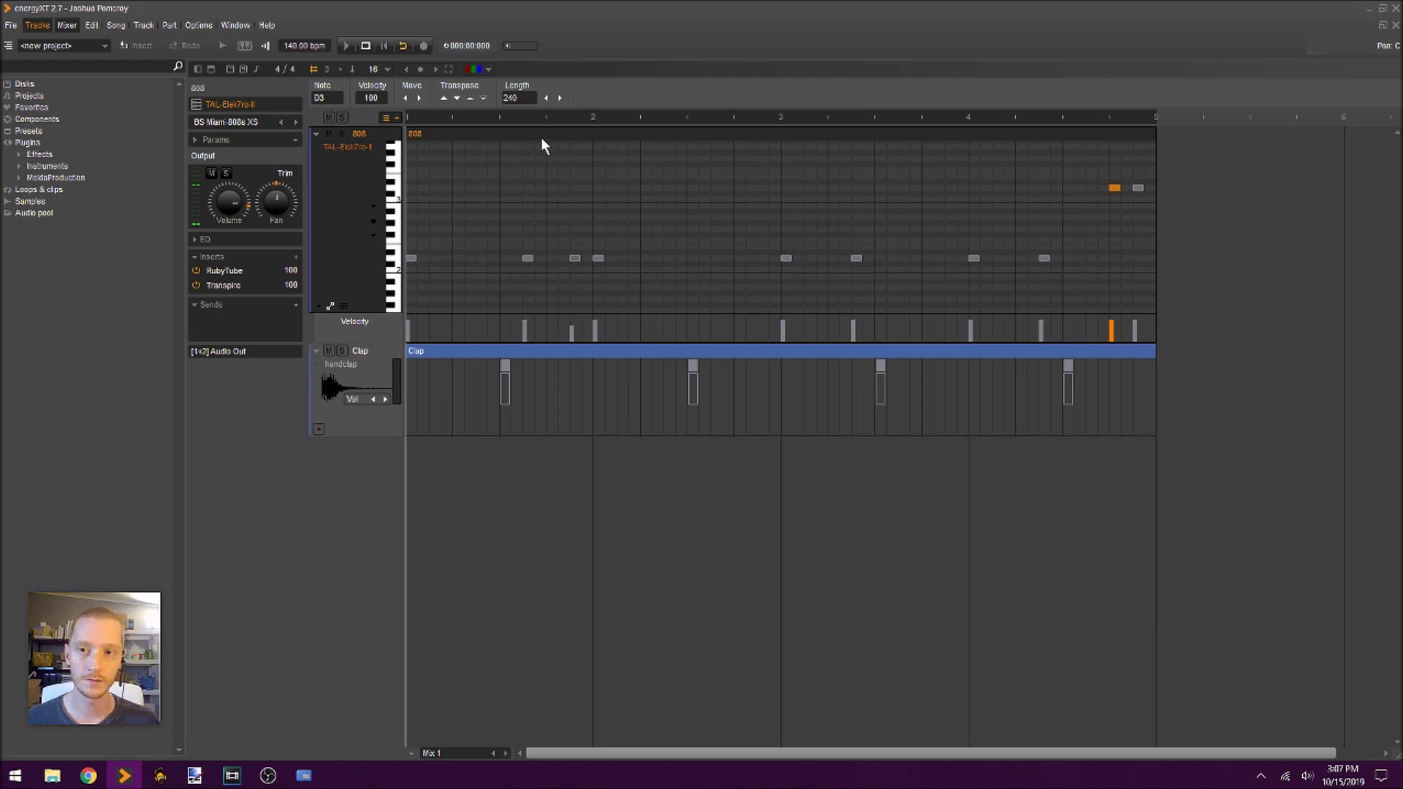
drag(1113, 187, 1113, 262)
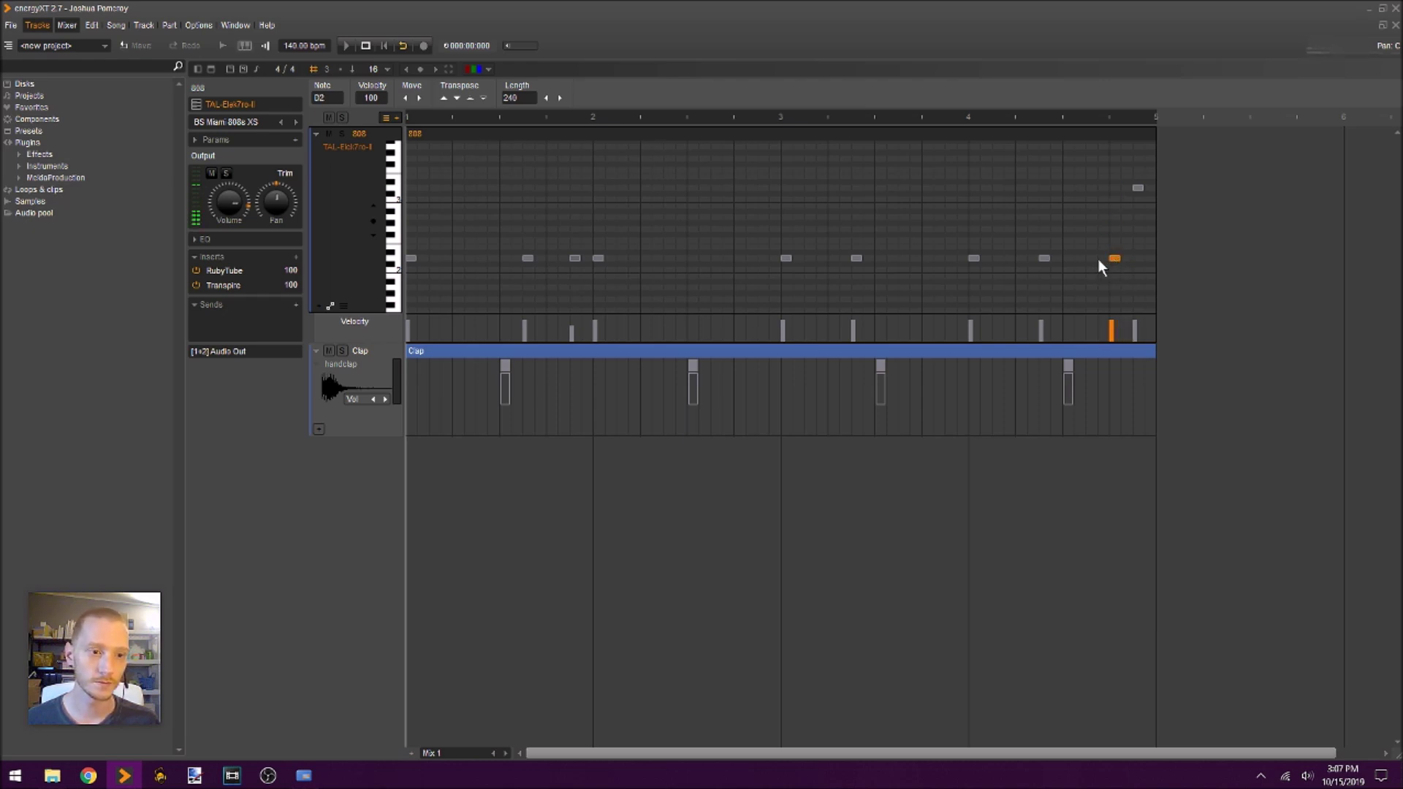
double_click(1094, 258)
Play the loop and replace bar 3's D2 note on beat 2's offbeat with one on beat 3's offbeat
key(space)
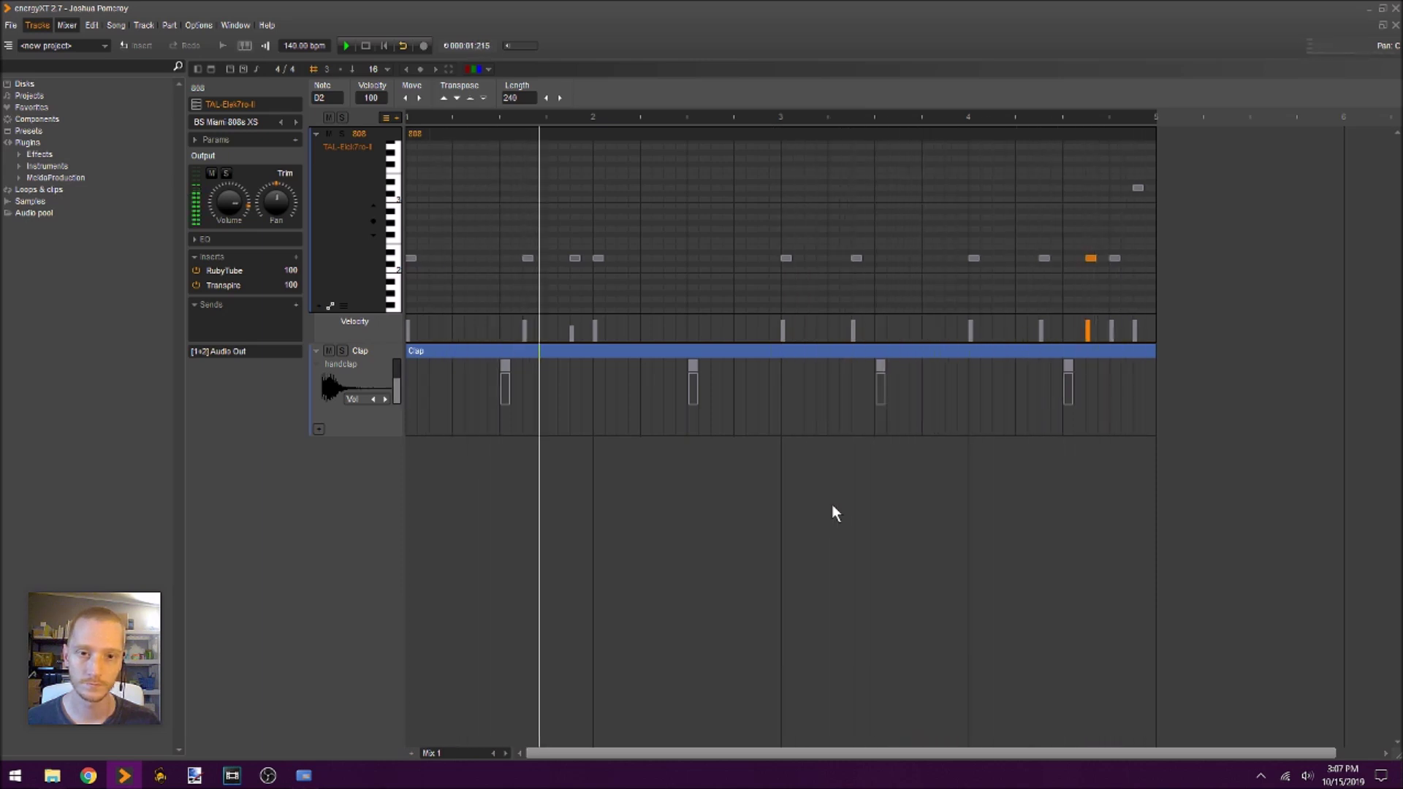
click(857, 260)
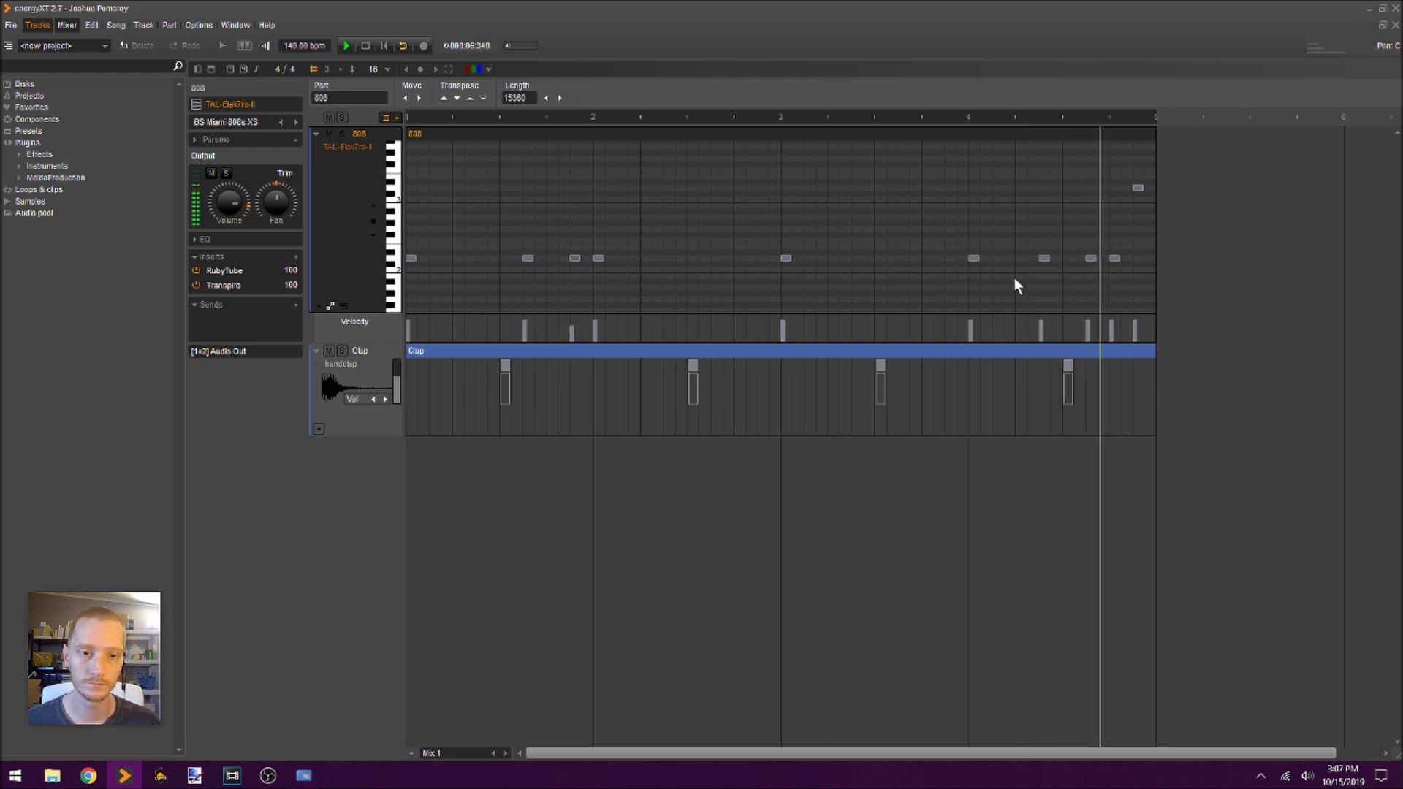
click(904, 259)
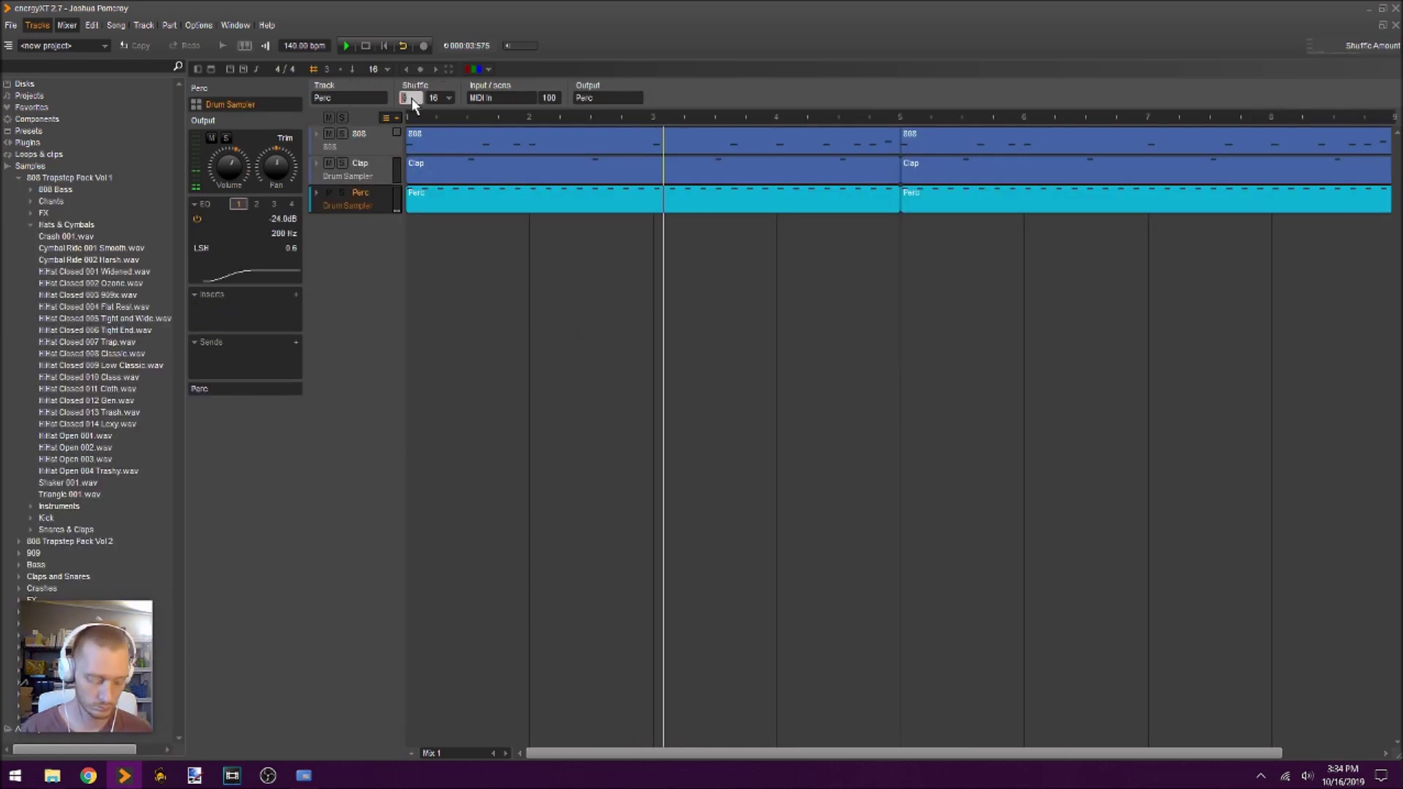
Set the Clap track's shuffle amount to 20 and raise the shuffle amount of the 808 track
click(380, 170)
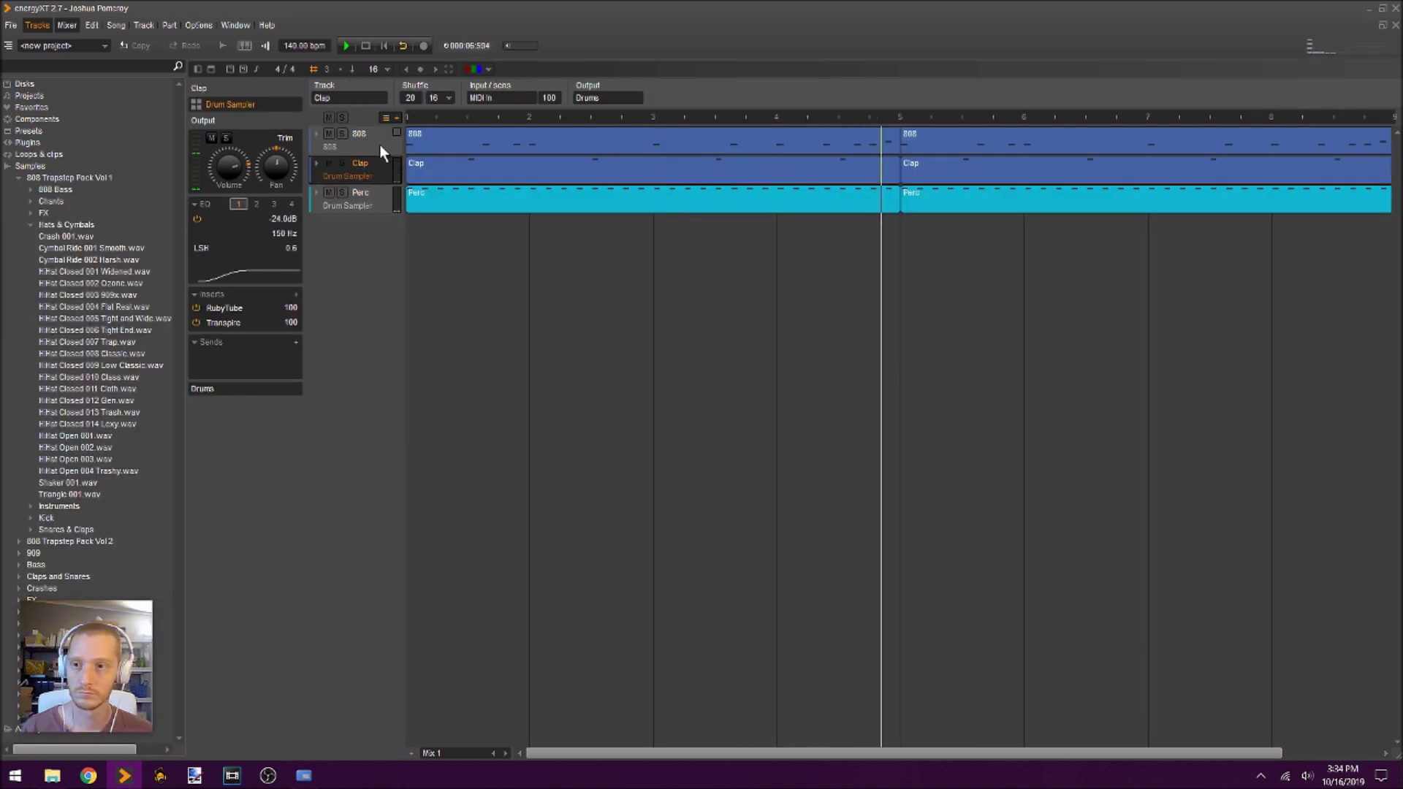
click(380, 145)
scroll(550, 101, up, 4)
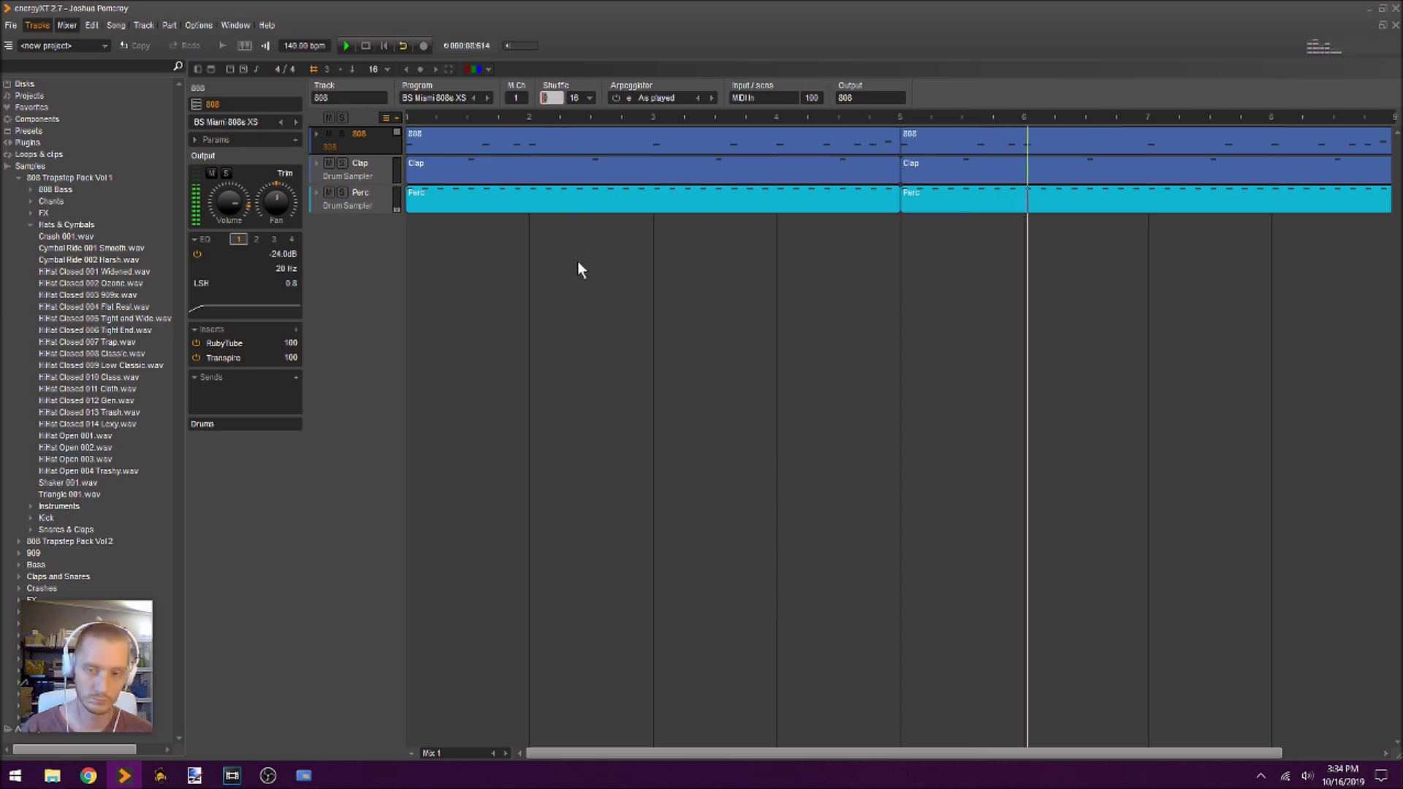
Open the Perc track's drum sampler and move its window into the empty area below the tracks
click(381, 199)
click(367, 208)
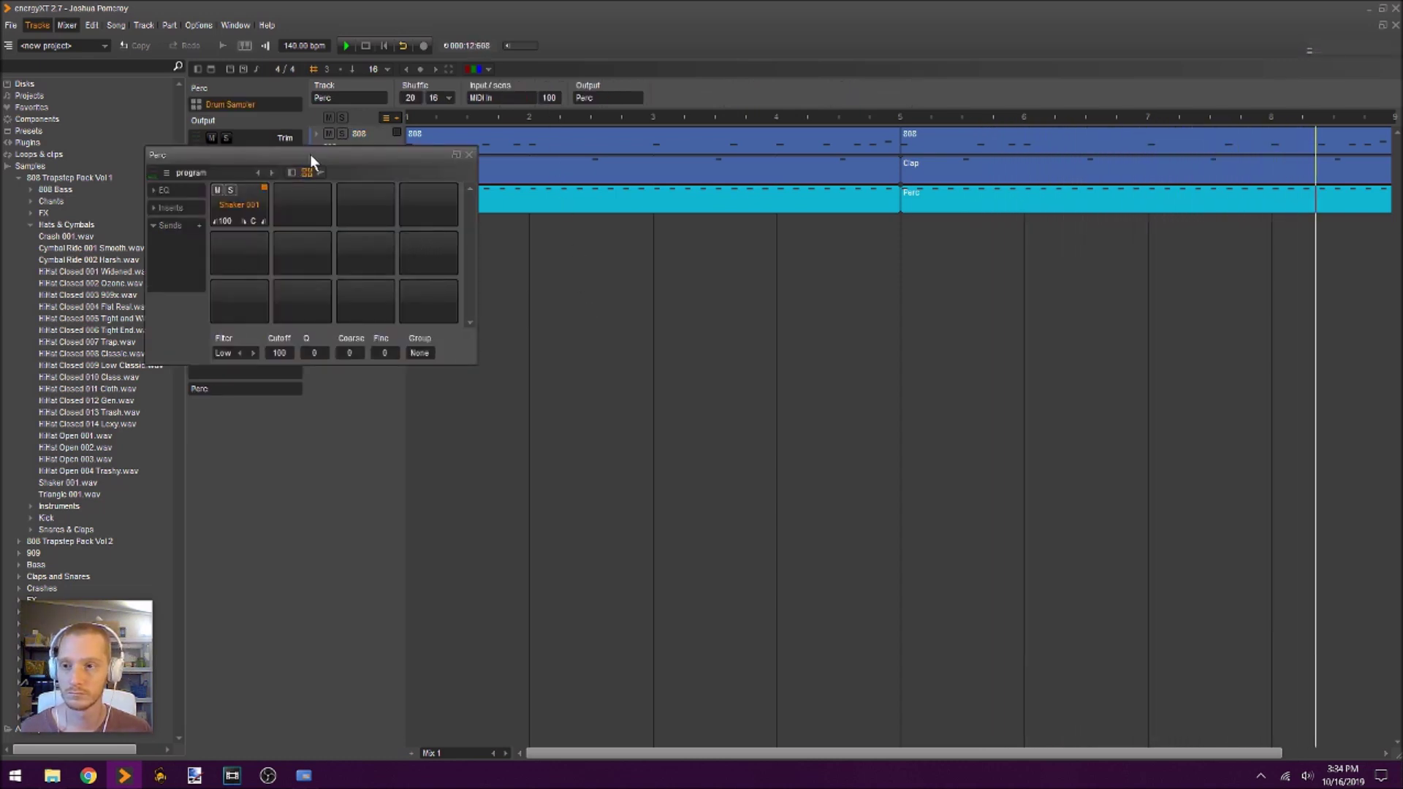
drag(310, 155, 633, 280)
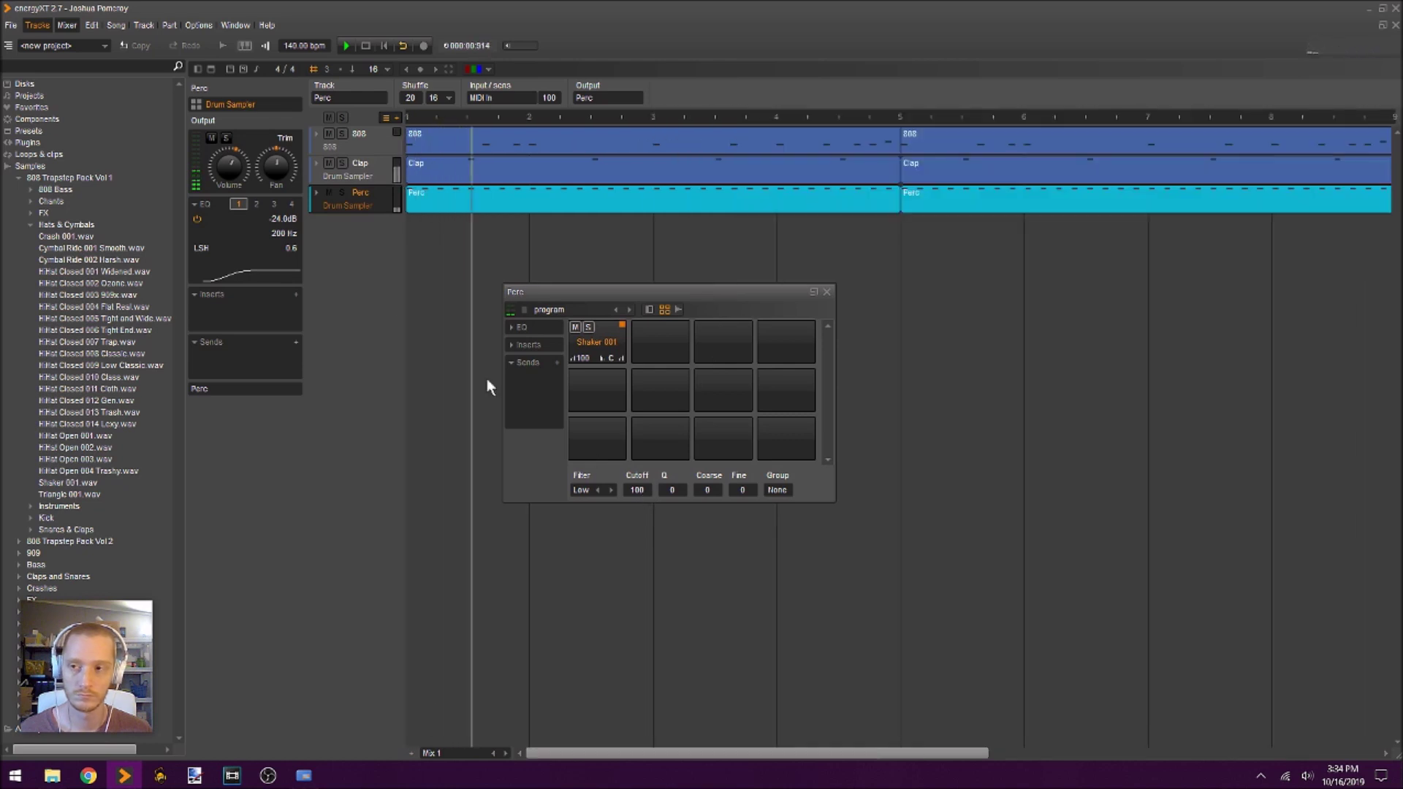
click(206, 27)
mouse_move(275, 62)
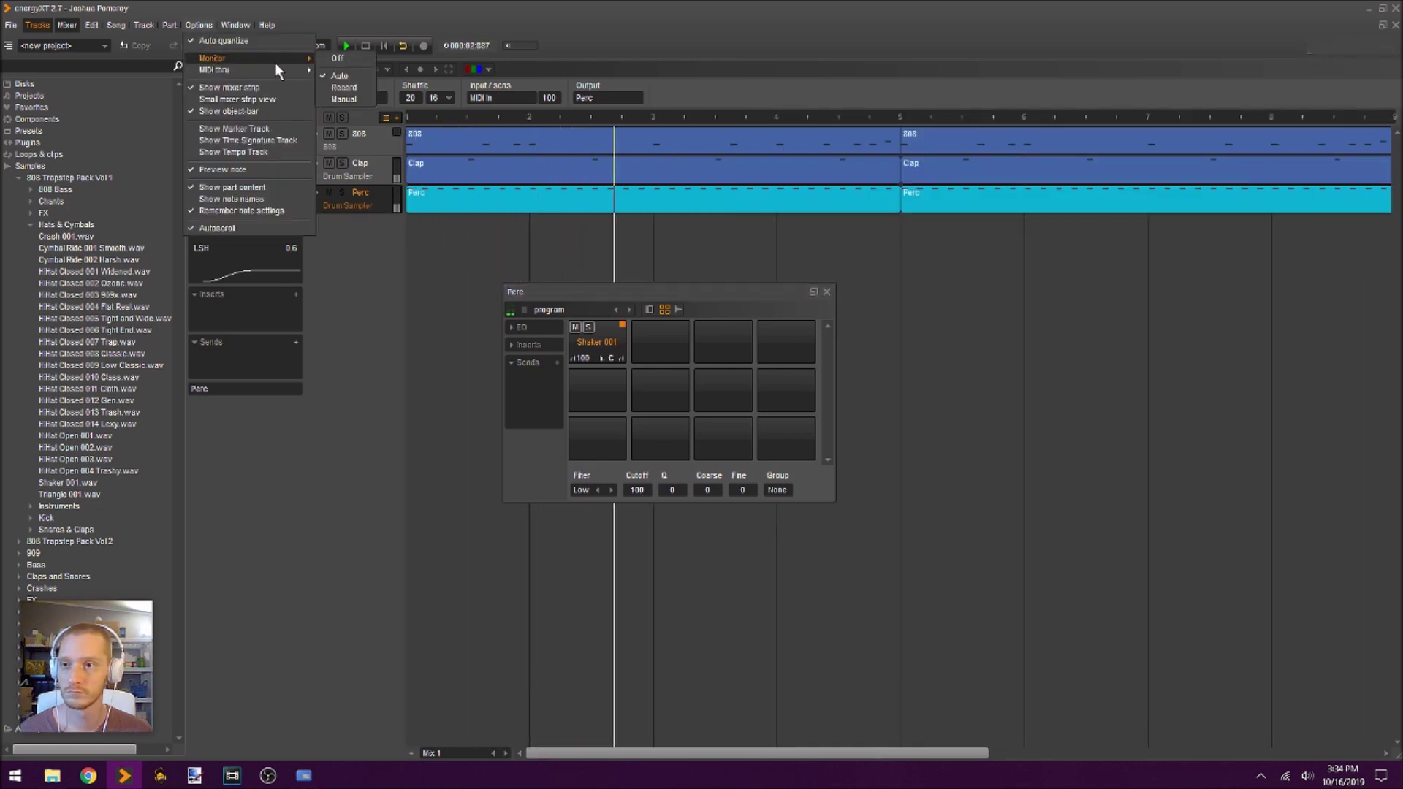
click(349, 60)
click(203, 27)
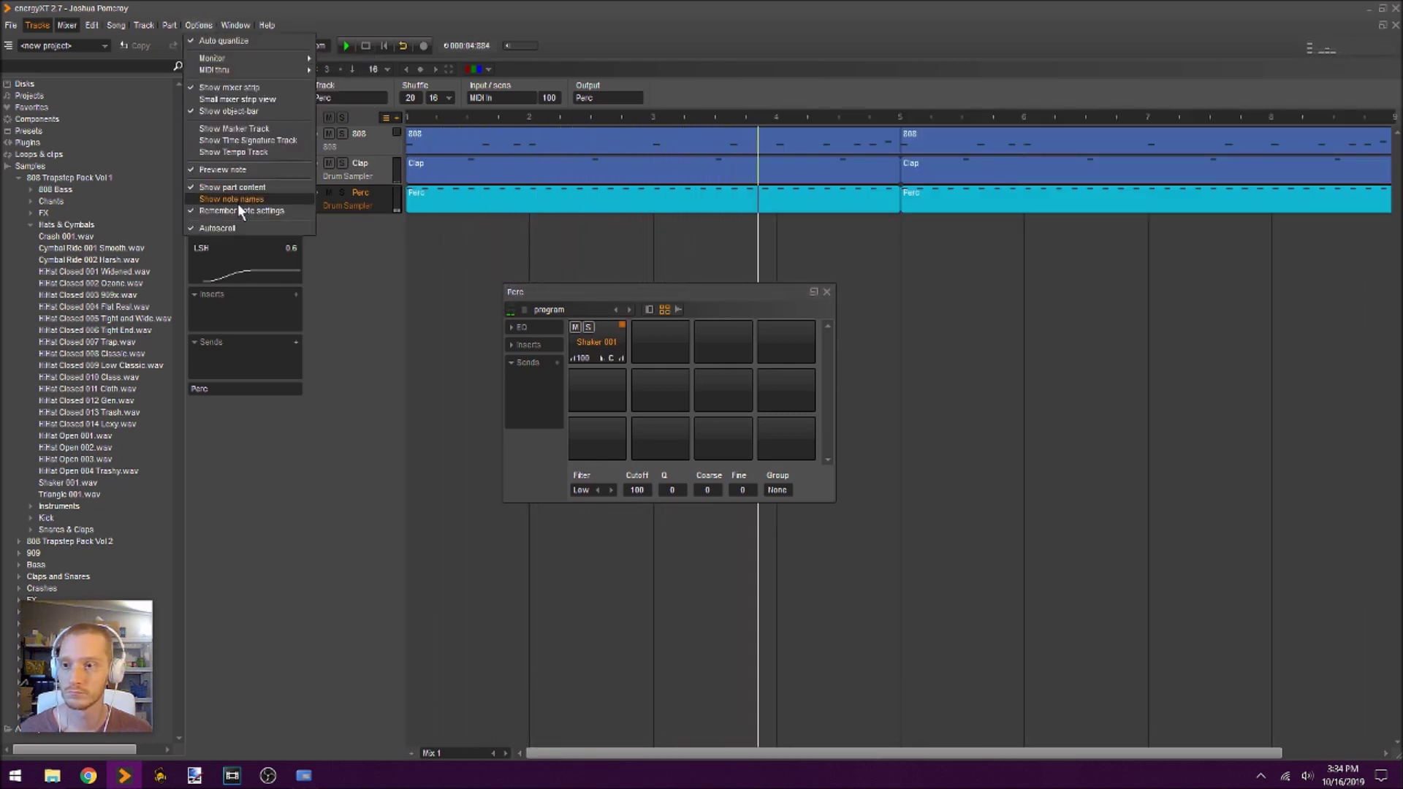
click(239, 203)
click(208, 24)
click(231, 195)
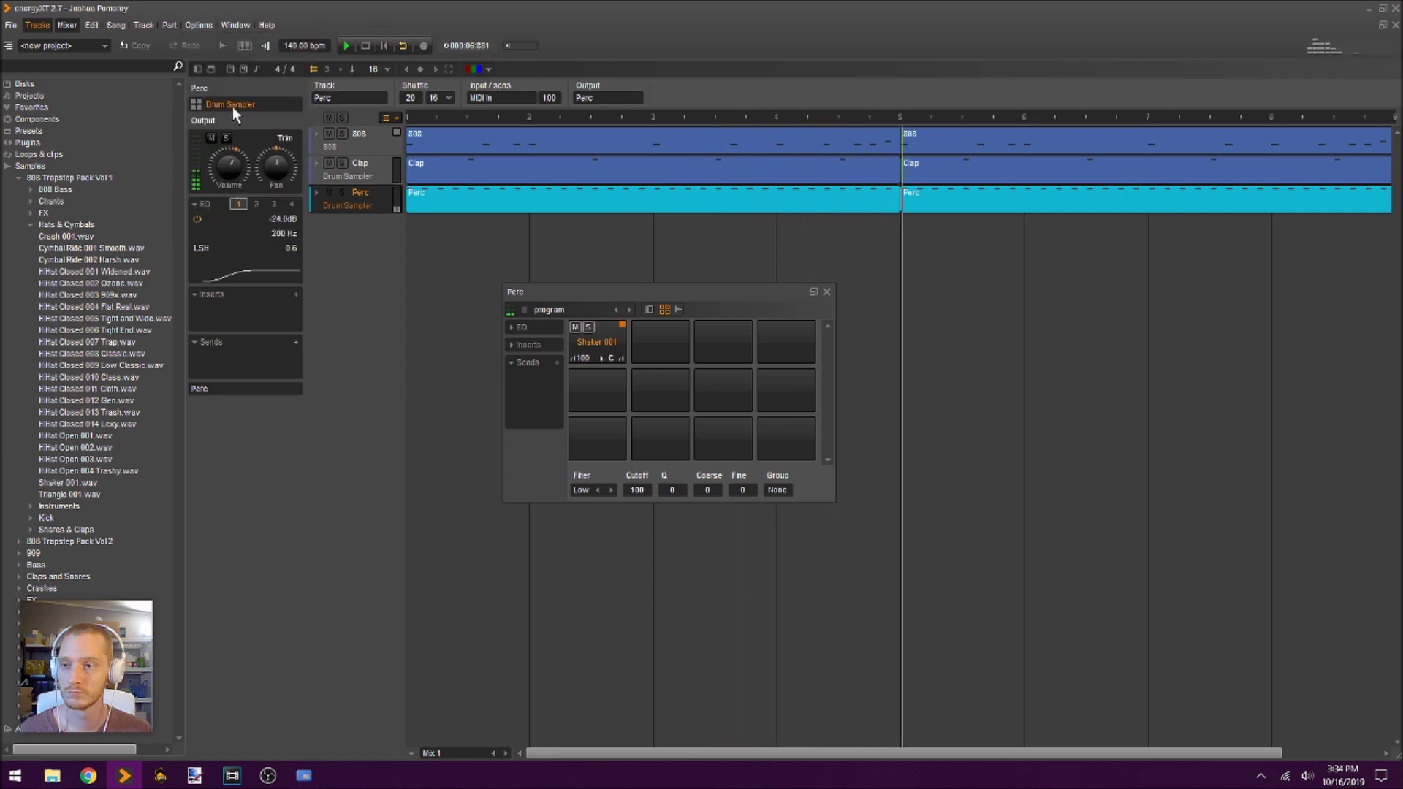
Set the Shaker 001 sample's filter cutoff to 90 and close the drum sampler
drag(631, 493, 698, 526)
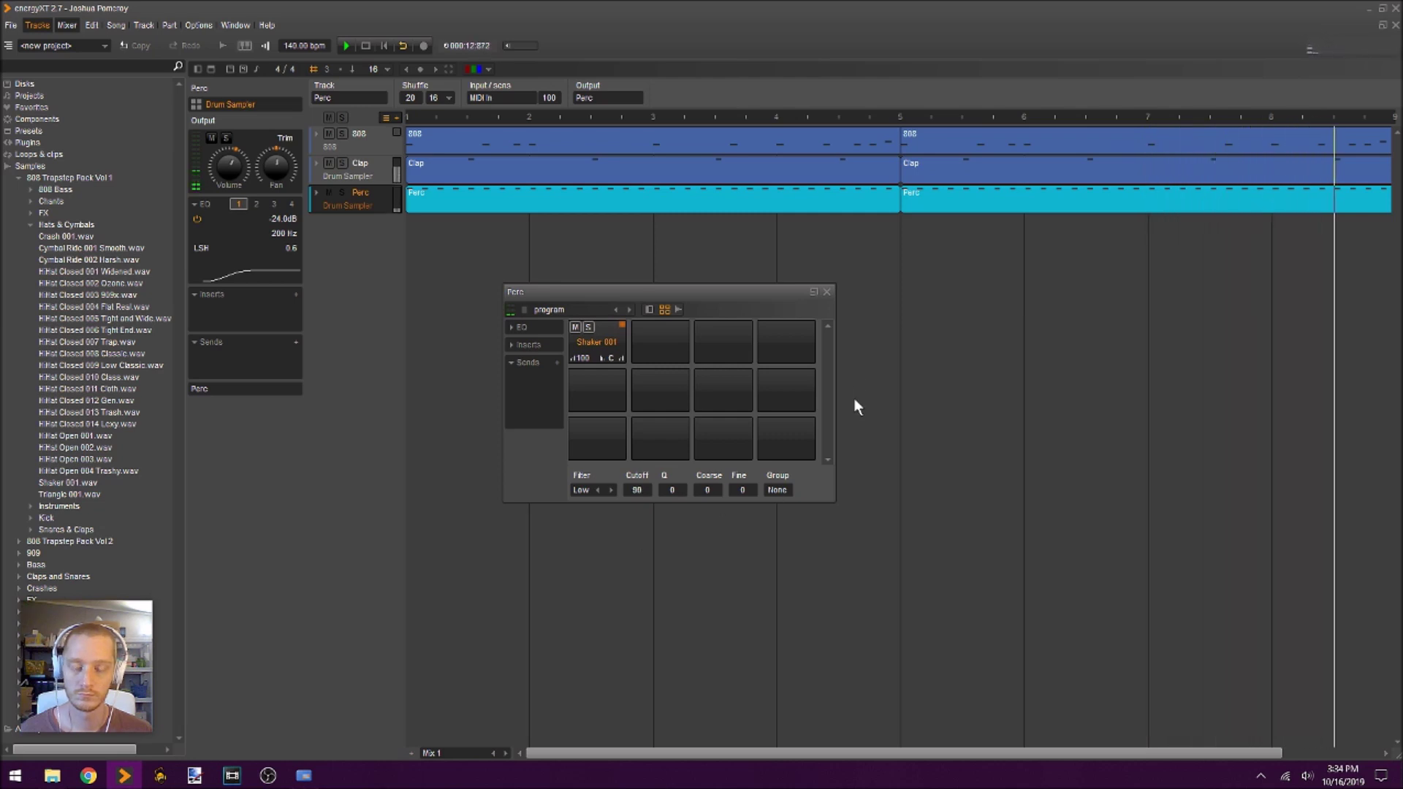
click(827, 291)
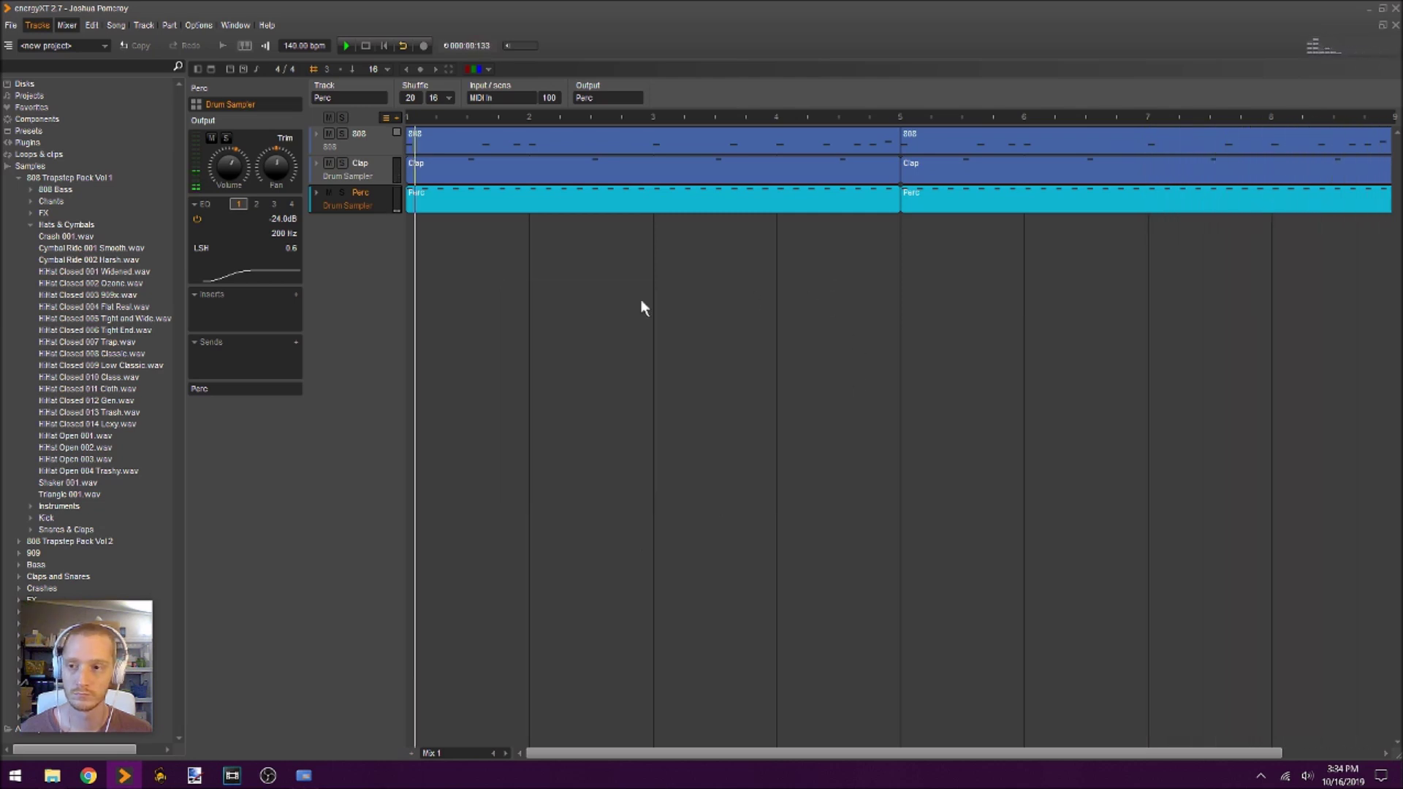
Add the Lisp effect to the Perc group's inserts in the mixer, place it above TAL-Tube and open it
click(67, 26)
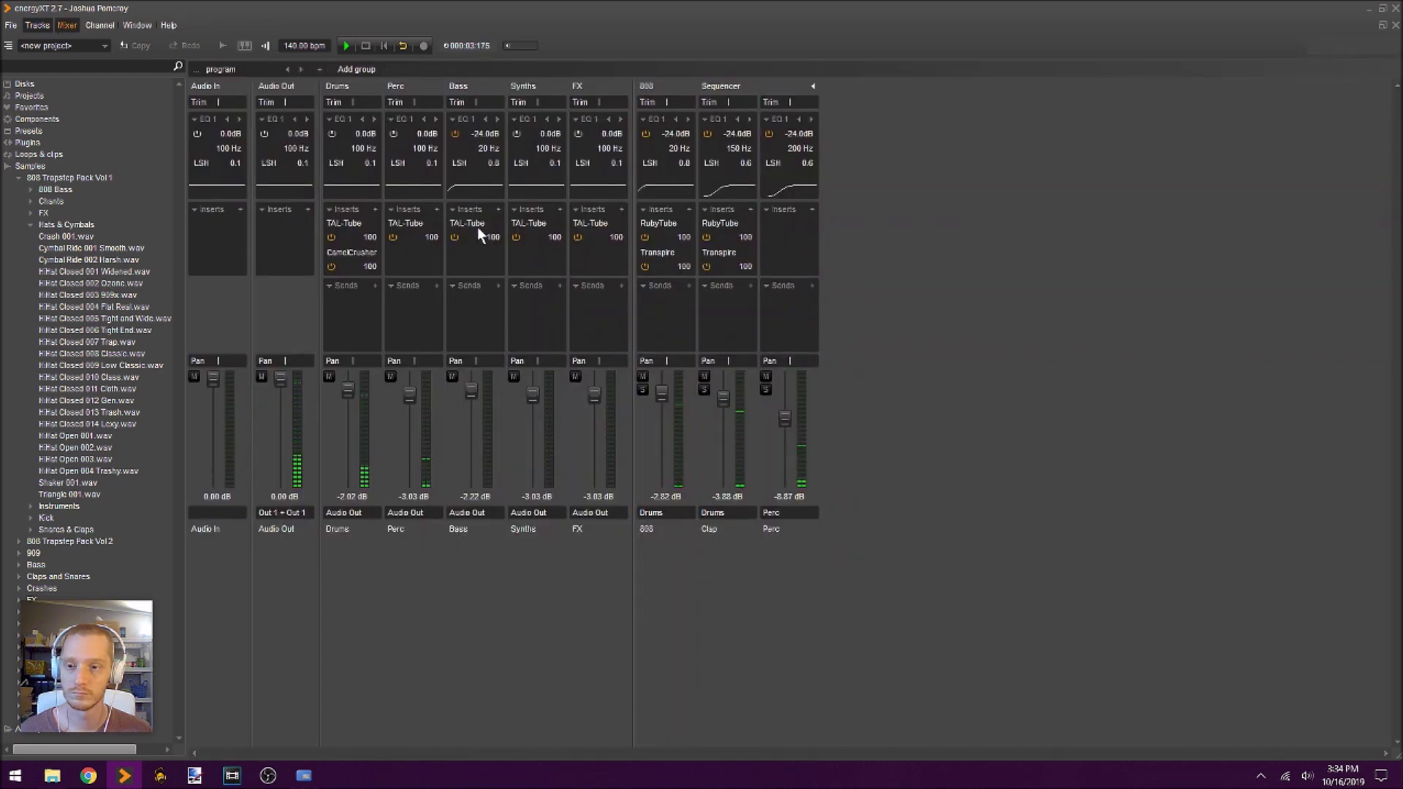
click(435, 209)
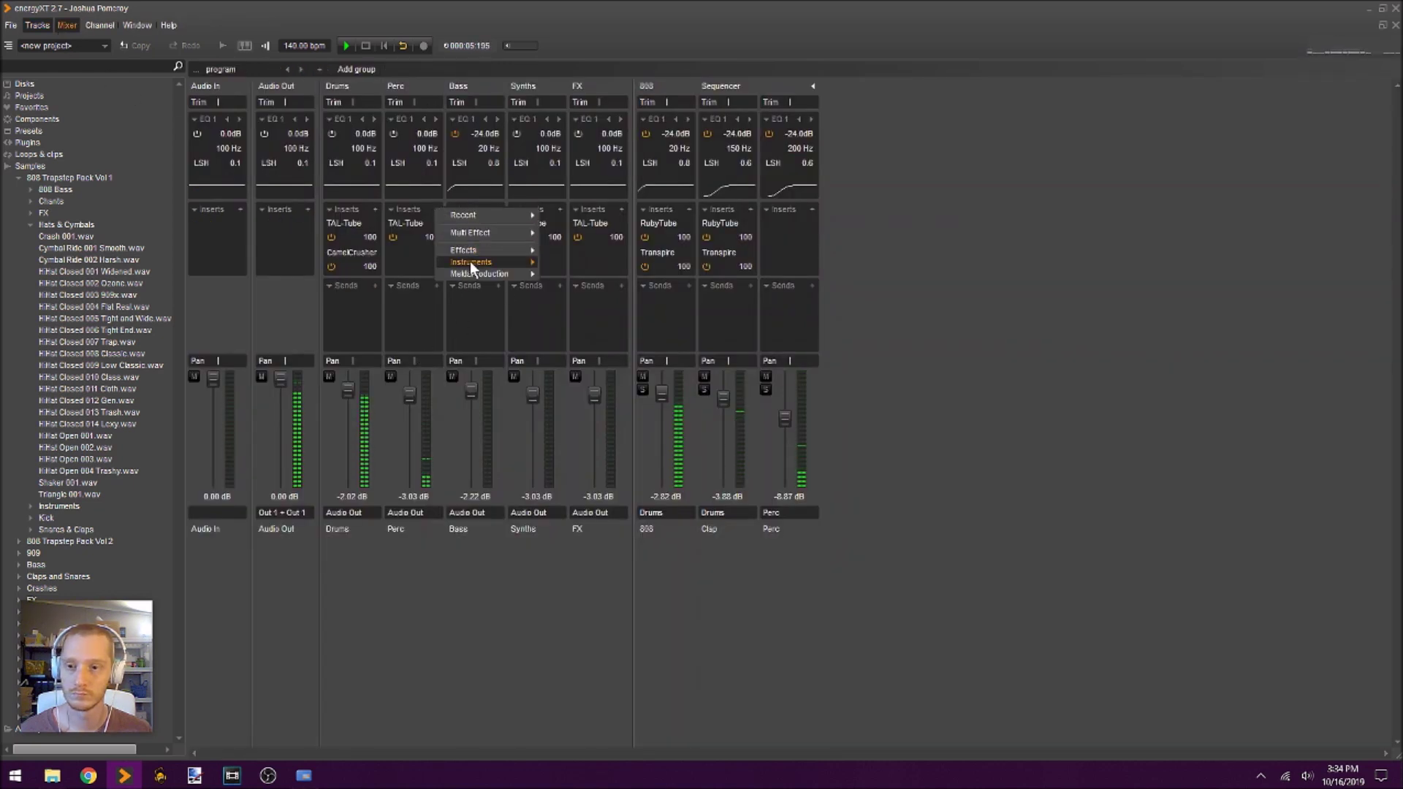
mouse_move(479, 233)
mouse_move(516, 253)
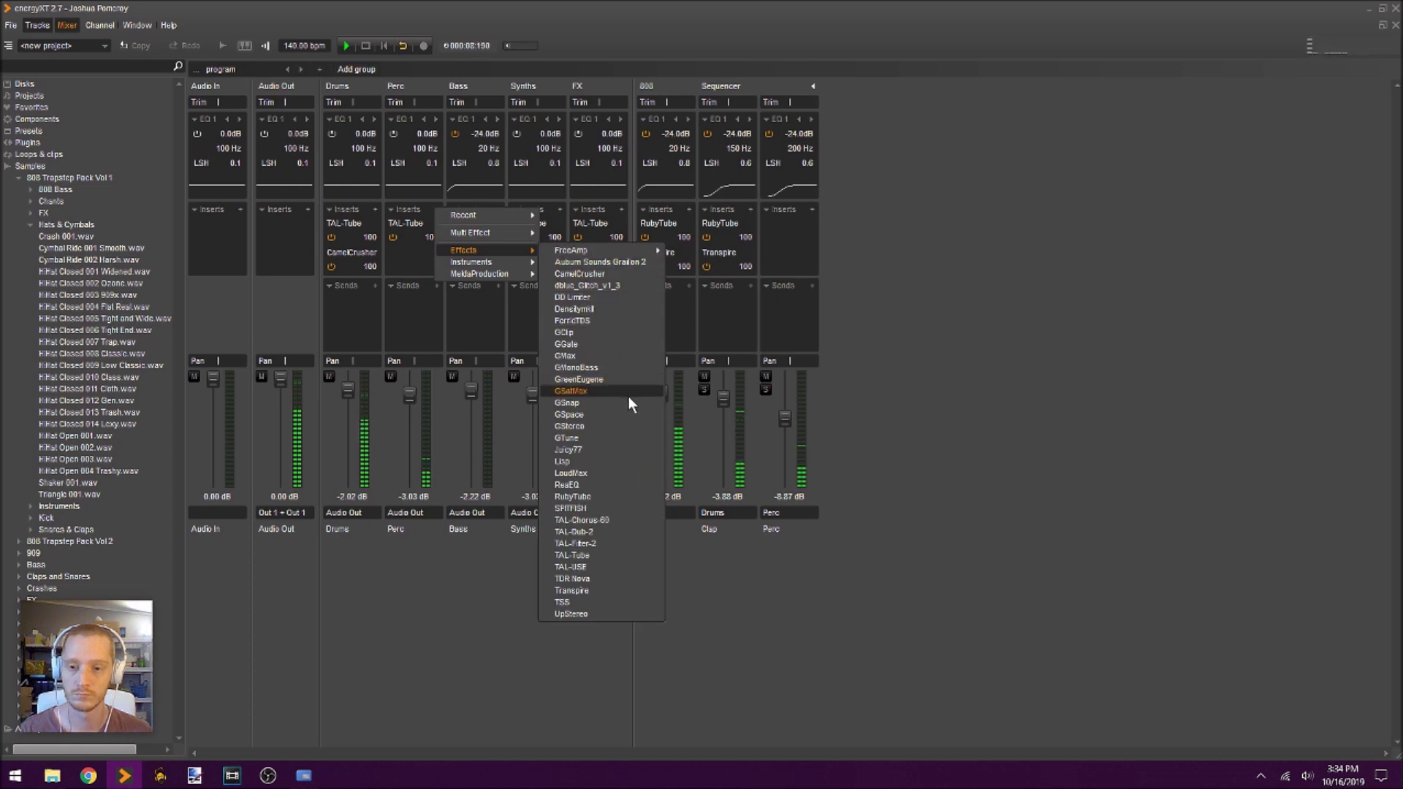
click(611, 458)
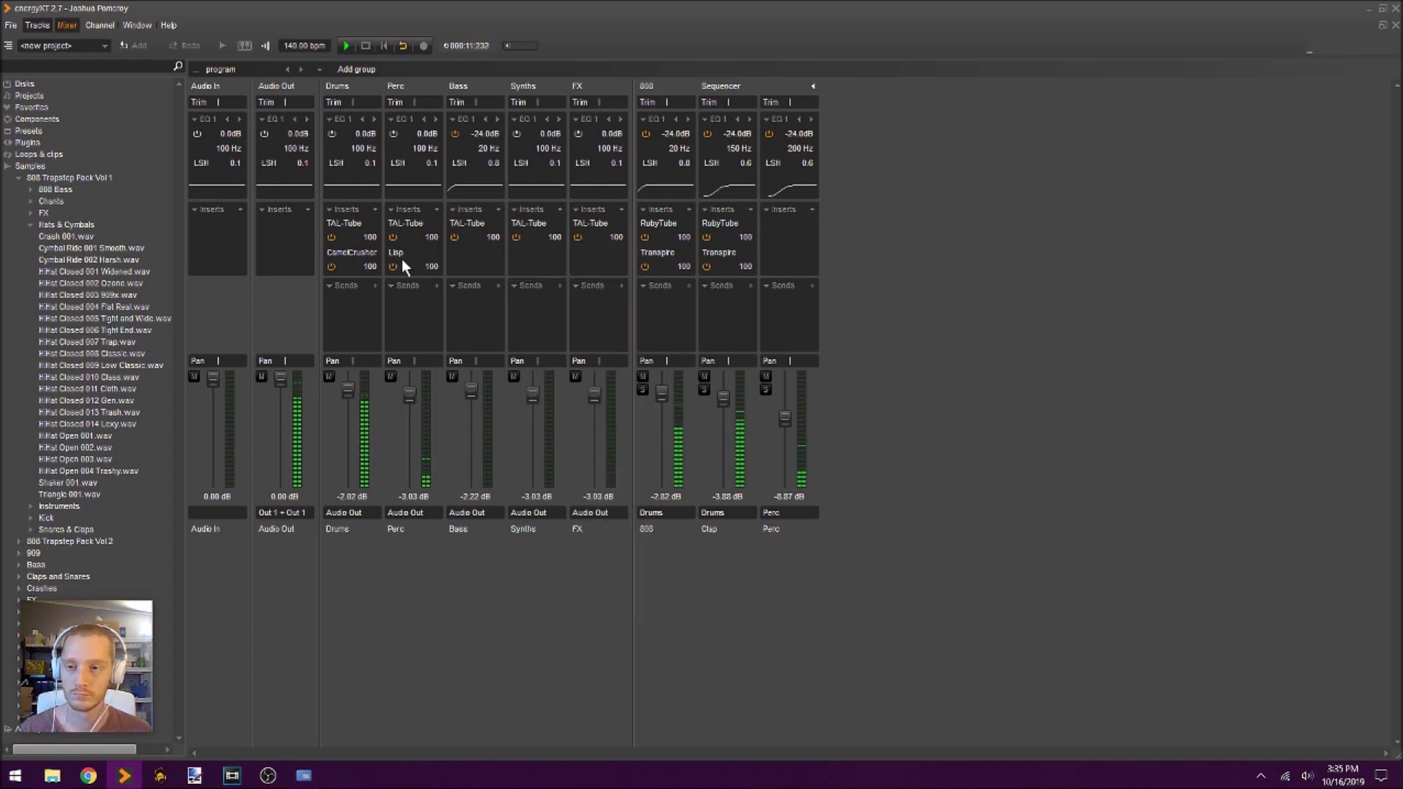
click(398, 224)
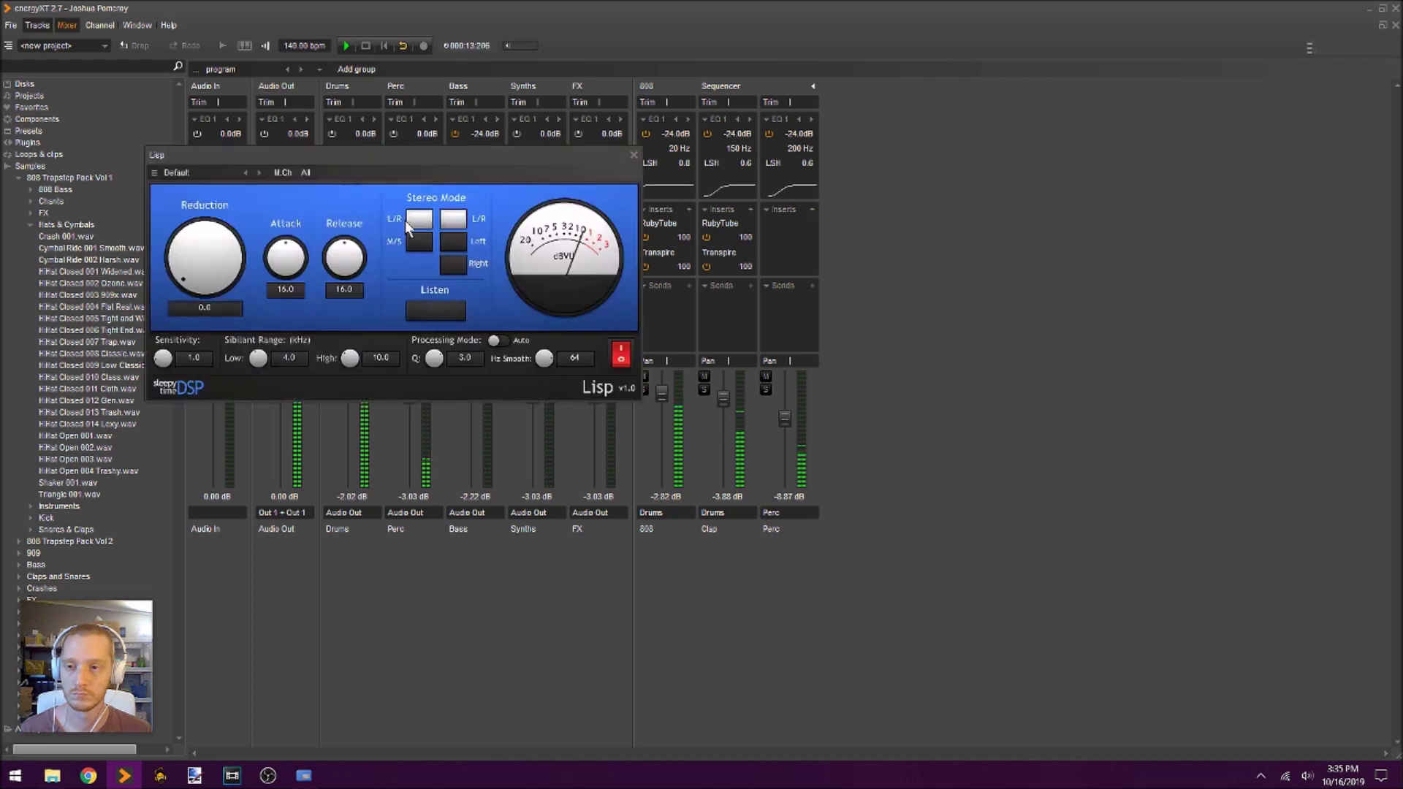
Switch Lisp to Manual processing with a Reduction of about 8.0, check it with Listen and close the effect window
click(495, 342)
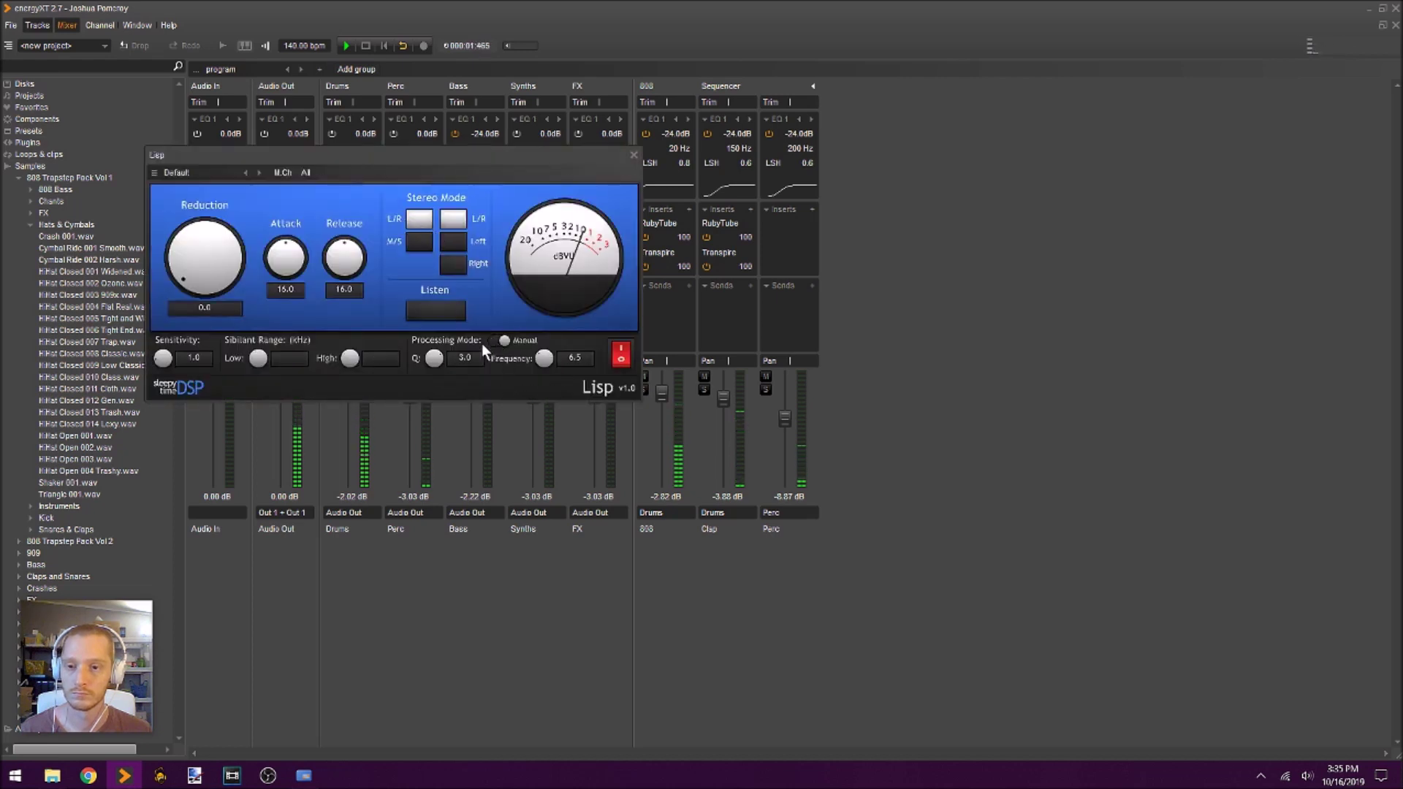
scroll(198, 265, down, 2)
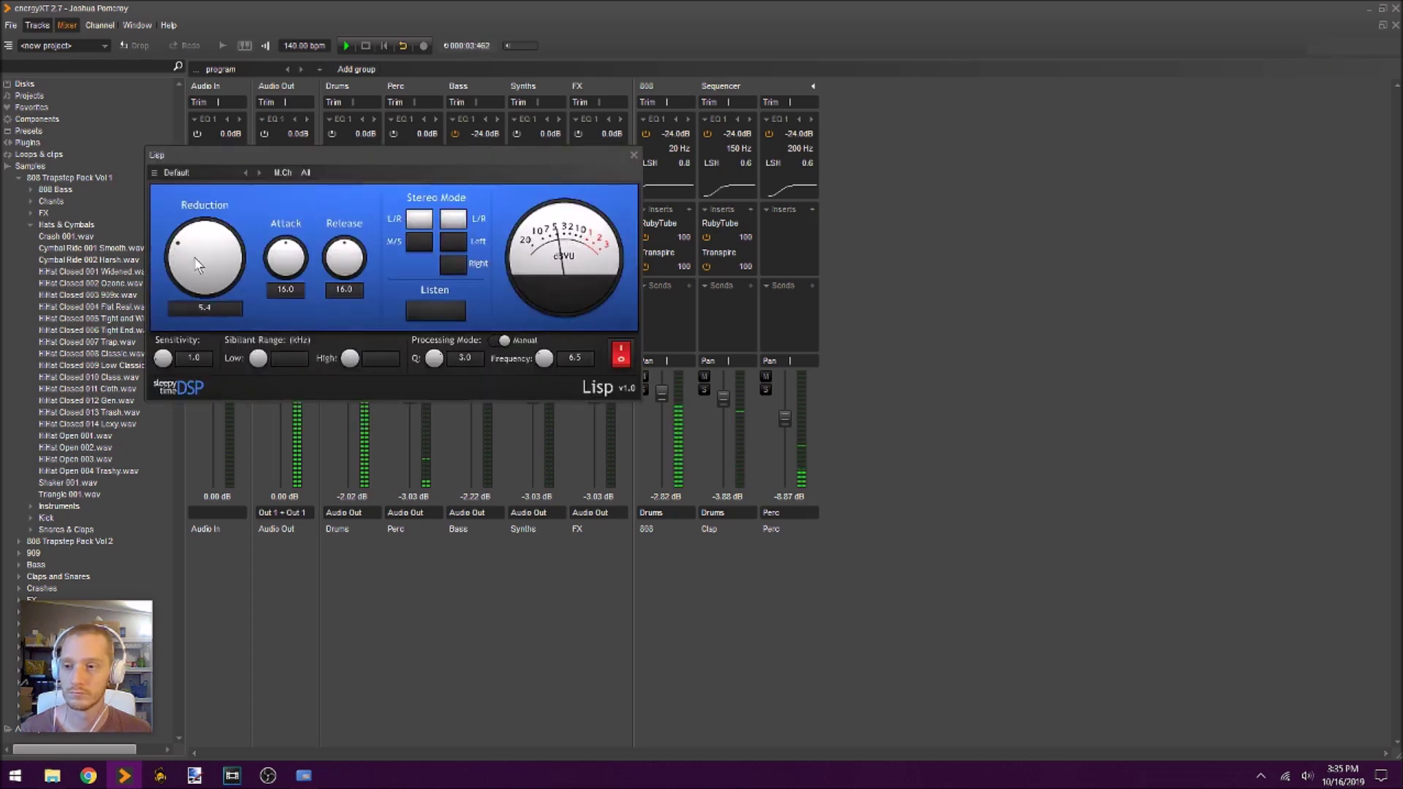
scroll(199, 265, up, 1)
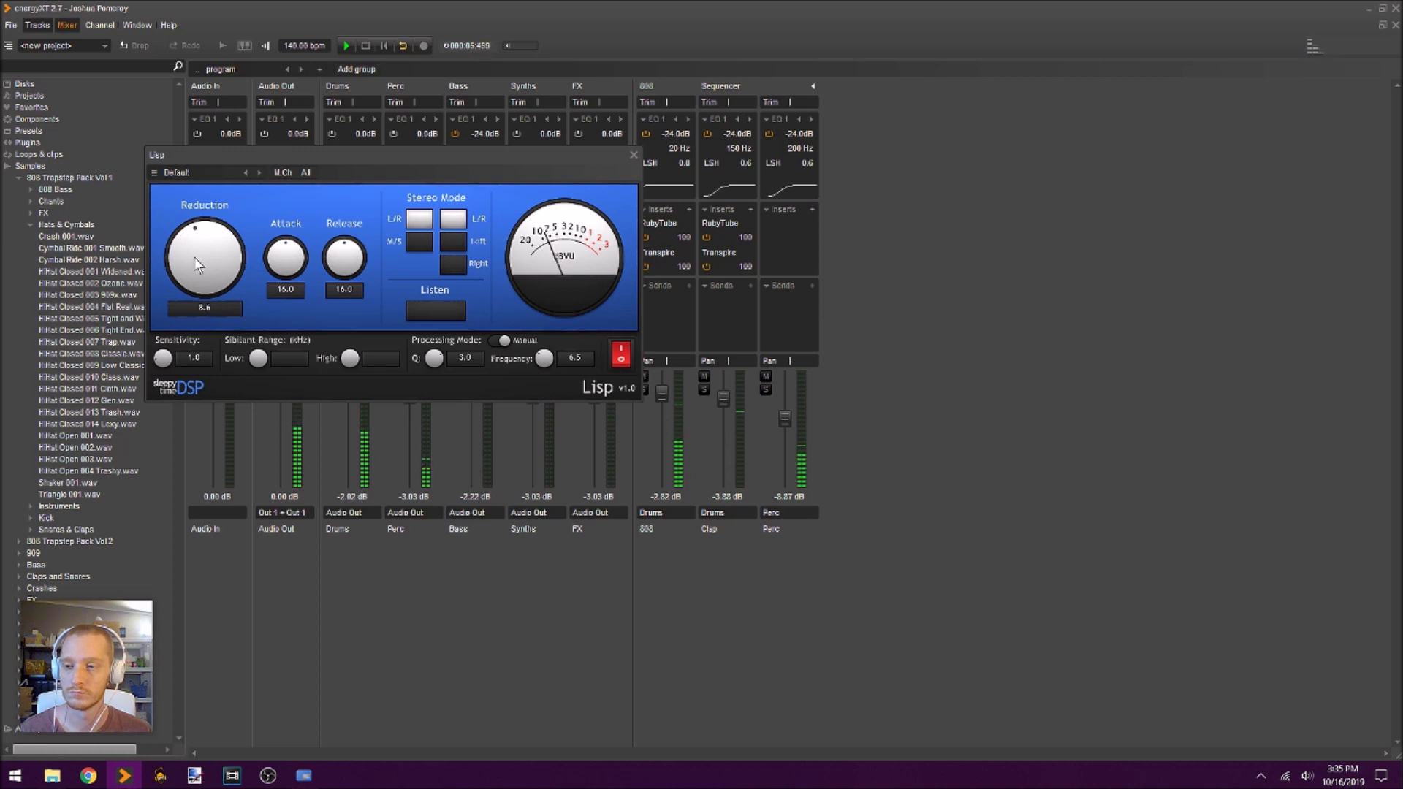
click(449, 320)
click(449, 319)
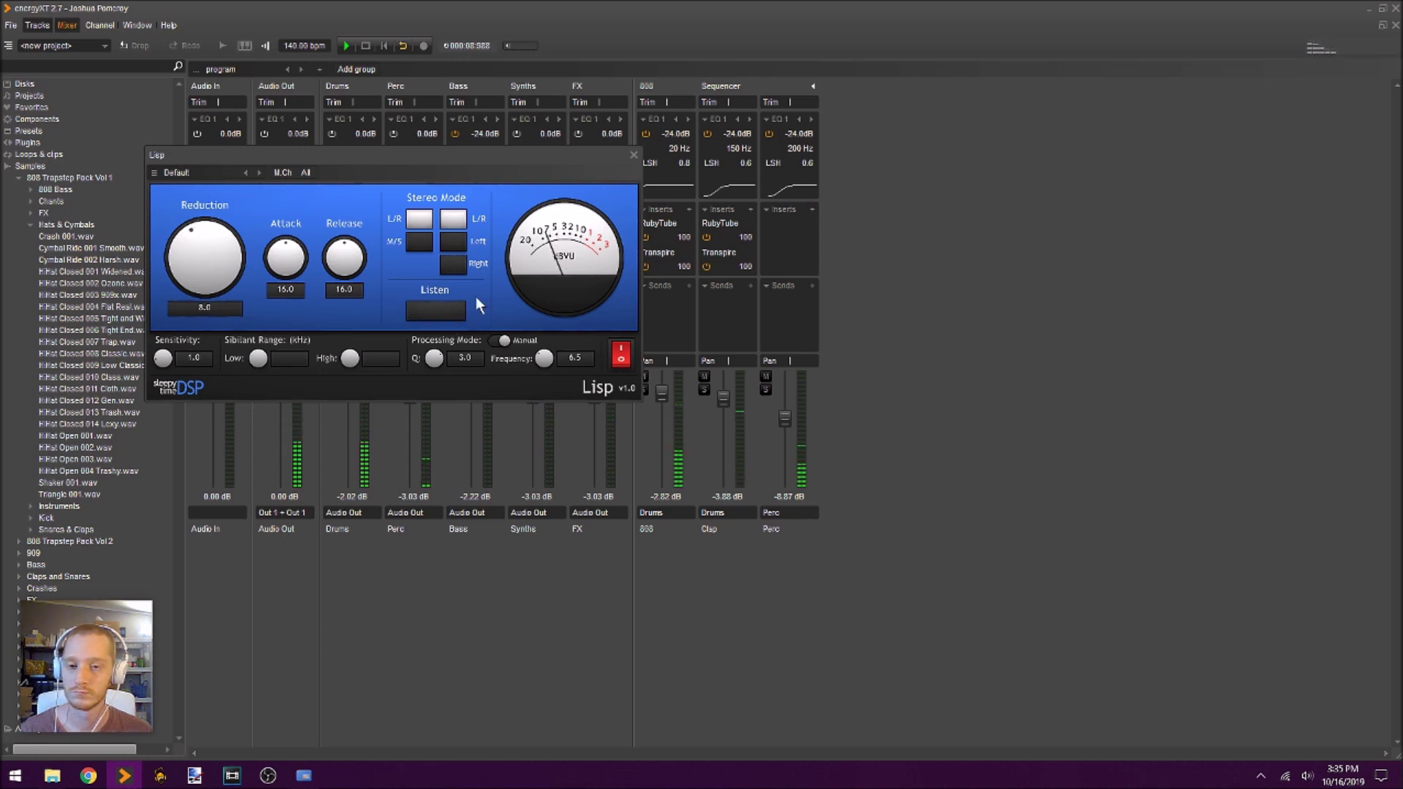
click(634, 155)
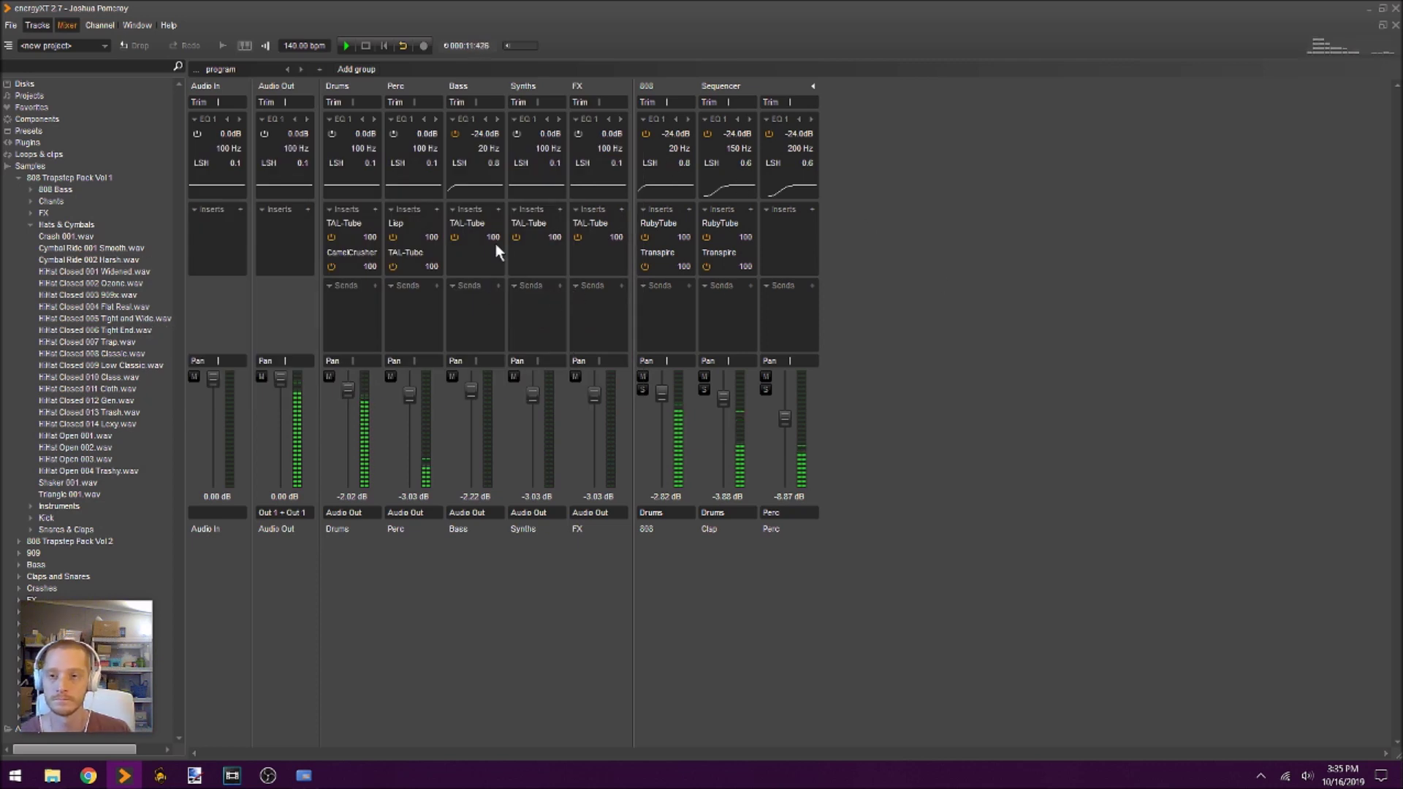